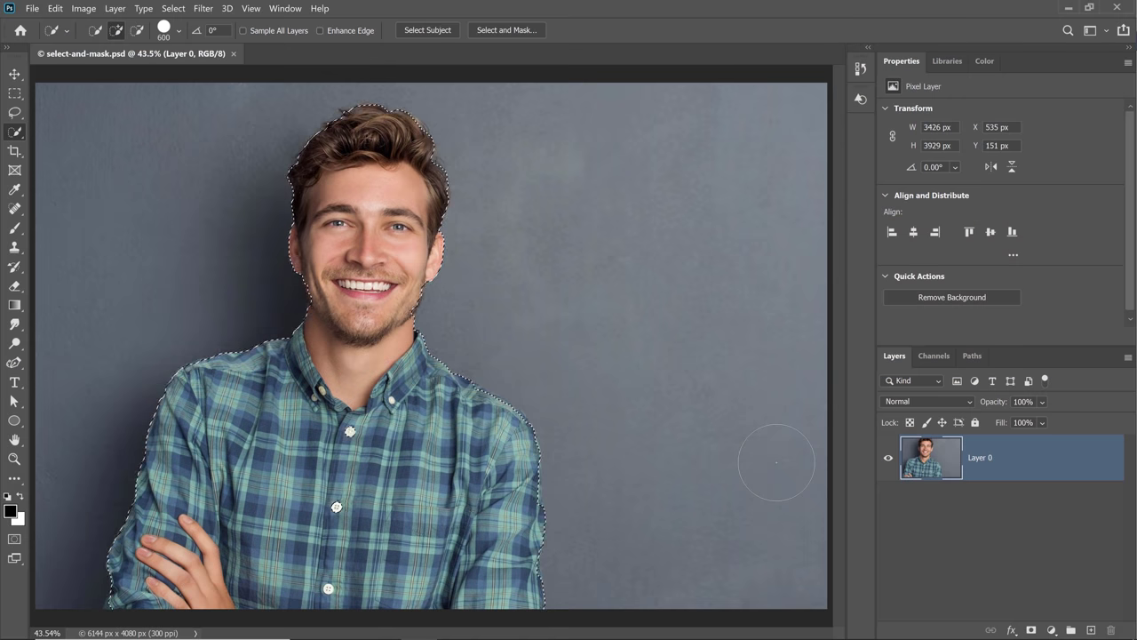
- Deselect the current selection, open the photo in Select and Mask, and set the view mode to Onion Skin
key(ctrl+d)
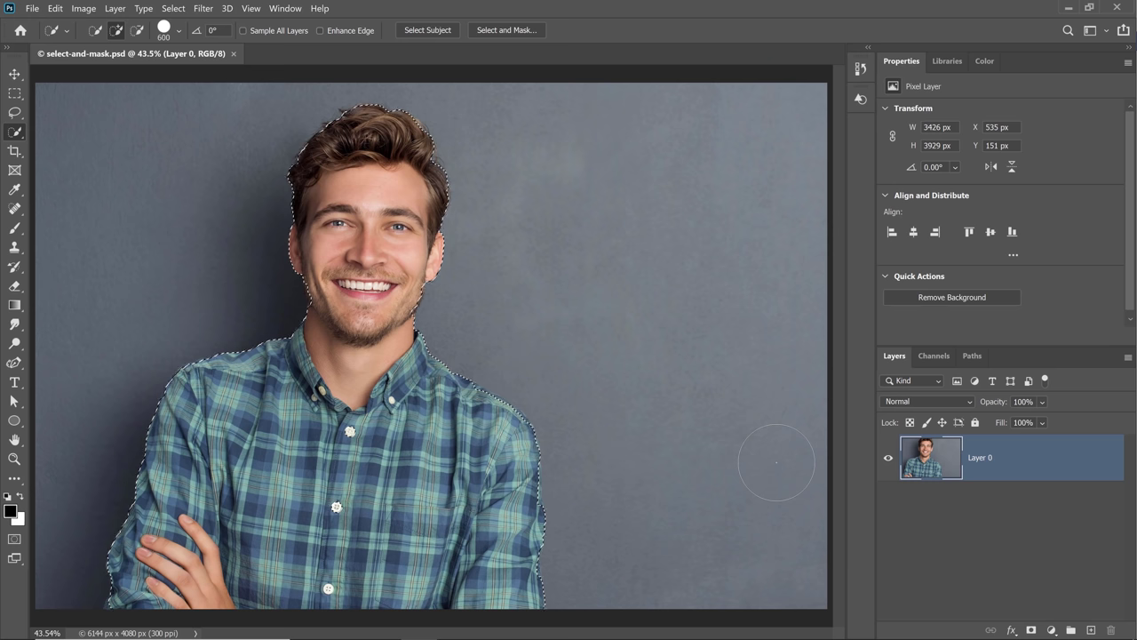
key(ctrl+d)
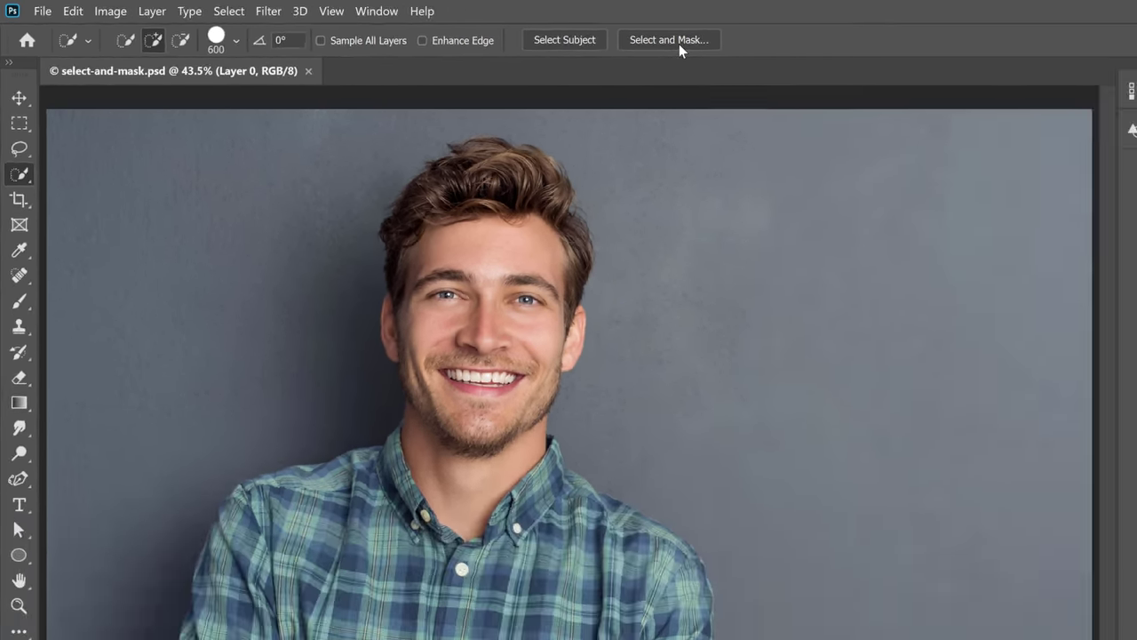
click(991, 64)
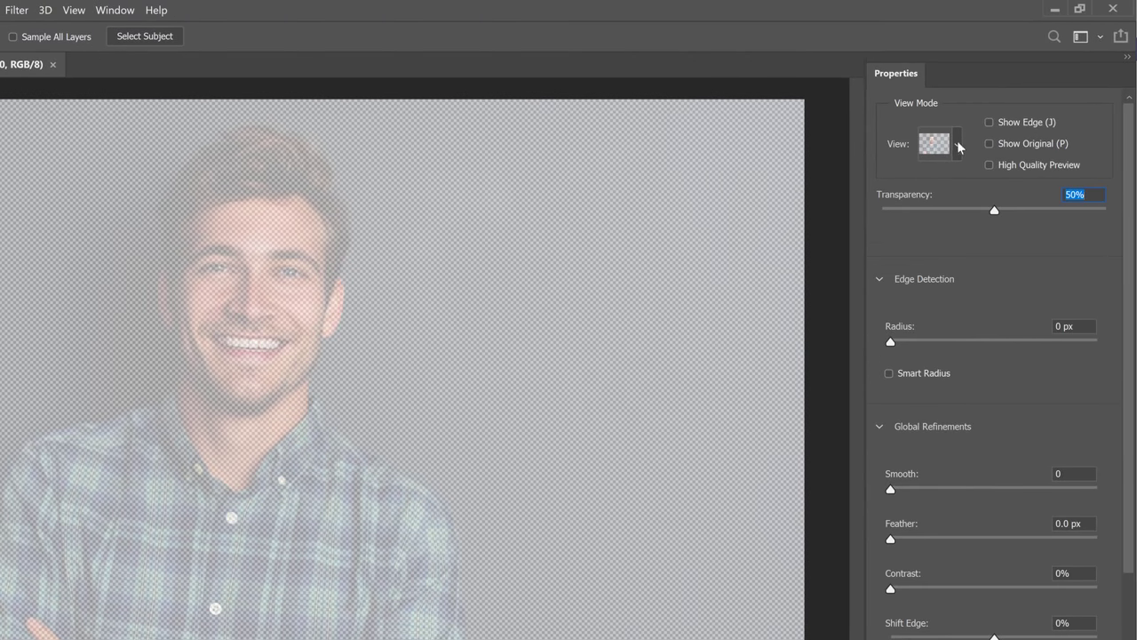
click(959, 147)
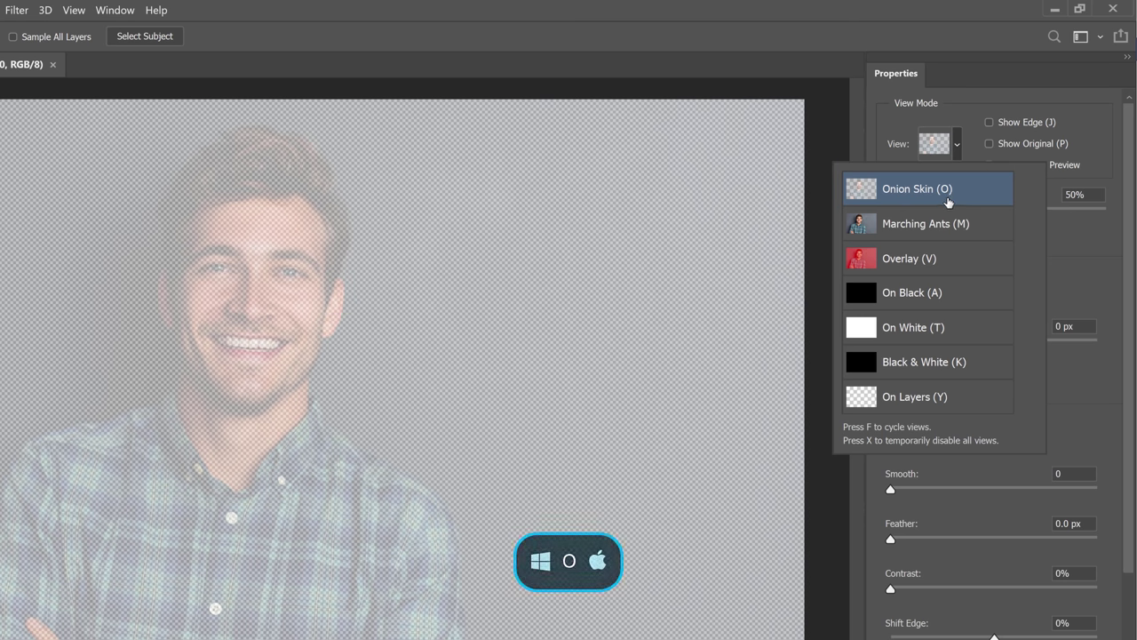
click(993, 203)
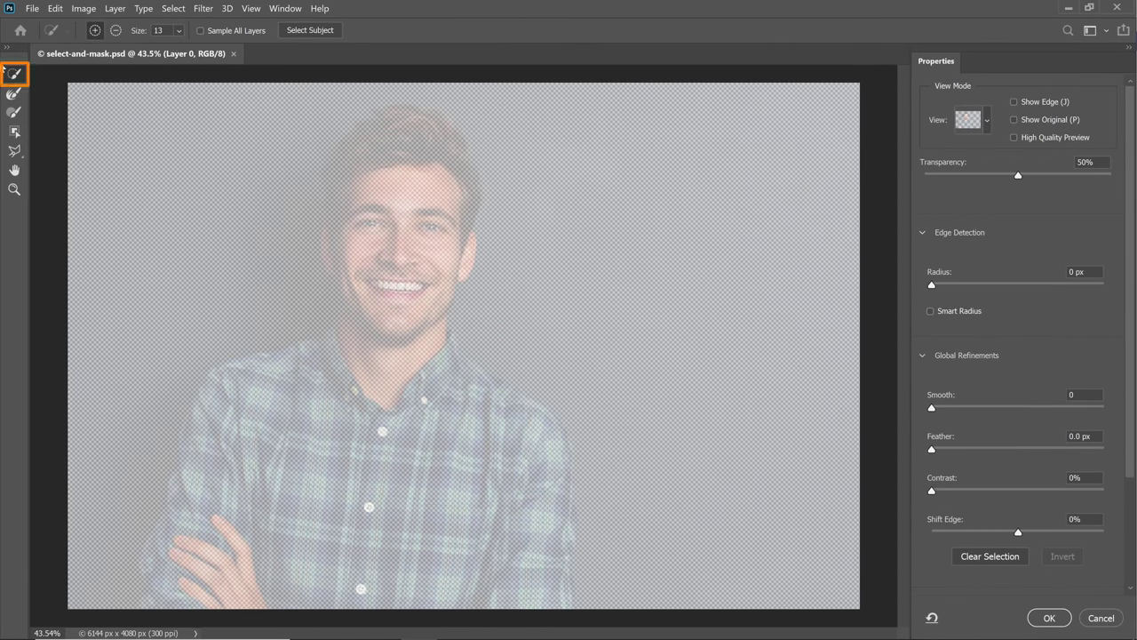
- Replace a trial Quick Selection stroke on the man's face with an automatic Select Subject selection of the whole man
mouse_move(362, 194)
mouse_down()
mouse_move(404, 293)
mouse_move(391, 373)
mouse_up()
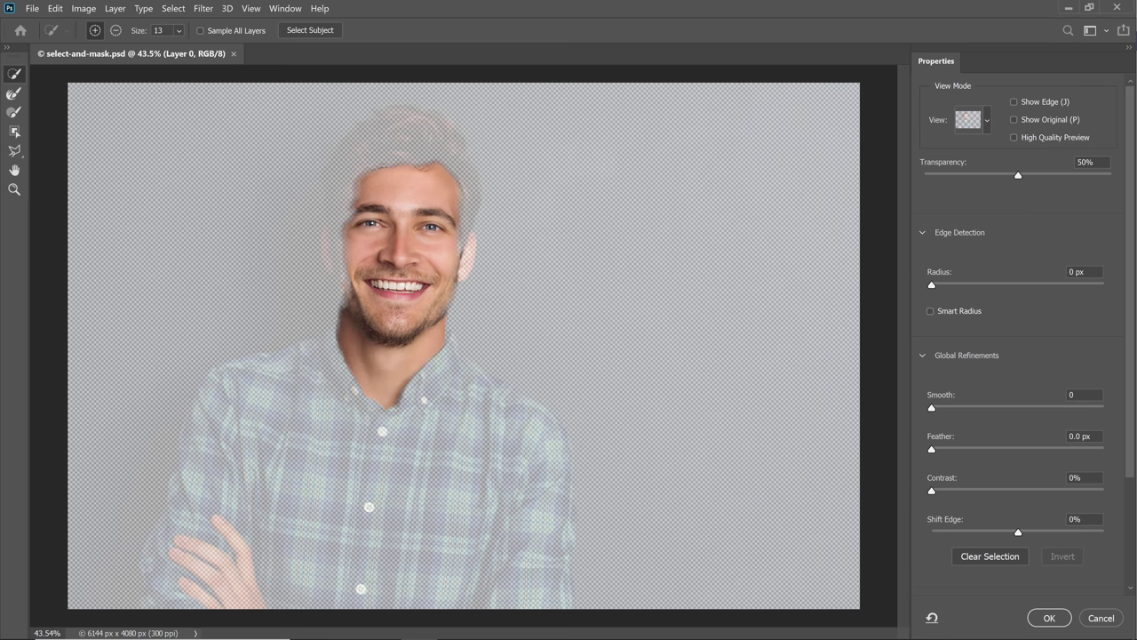
alt+click(408, 236)
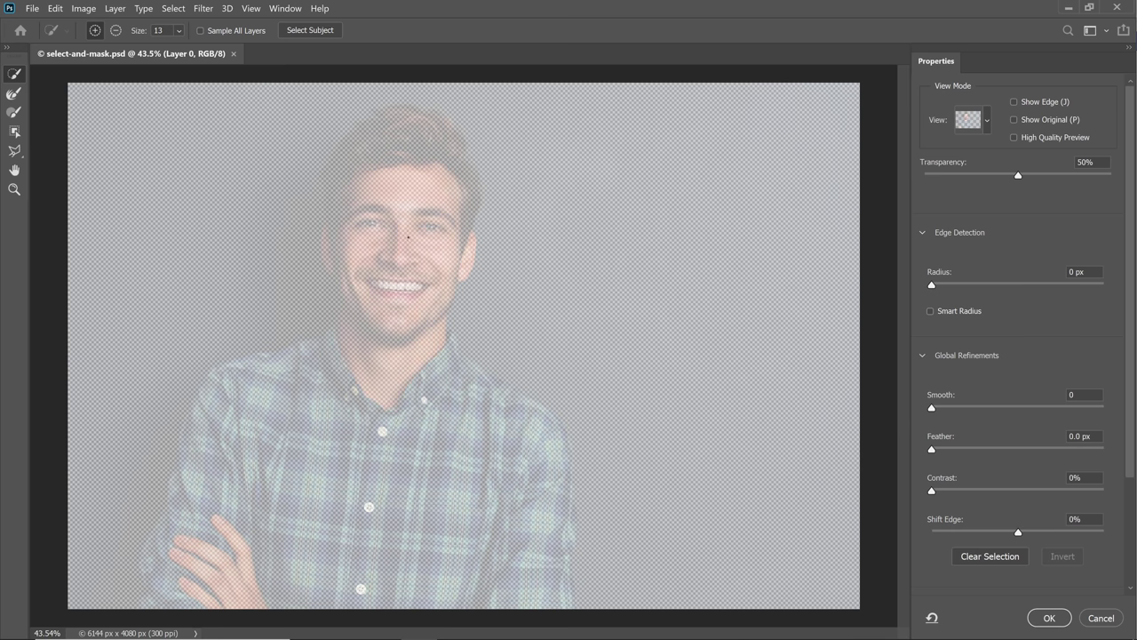
click(310, 30)
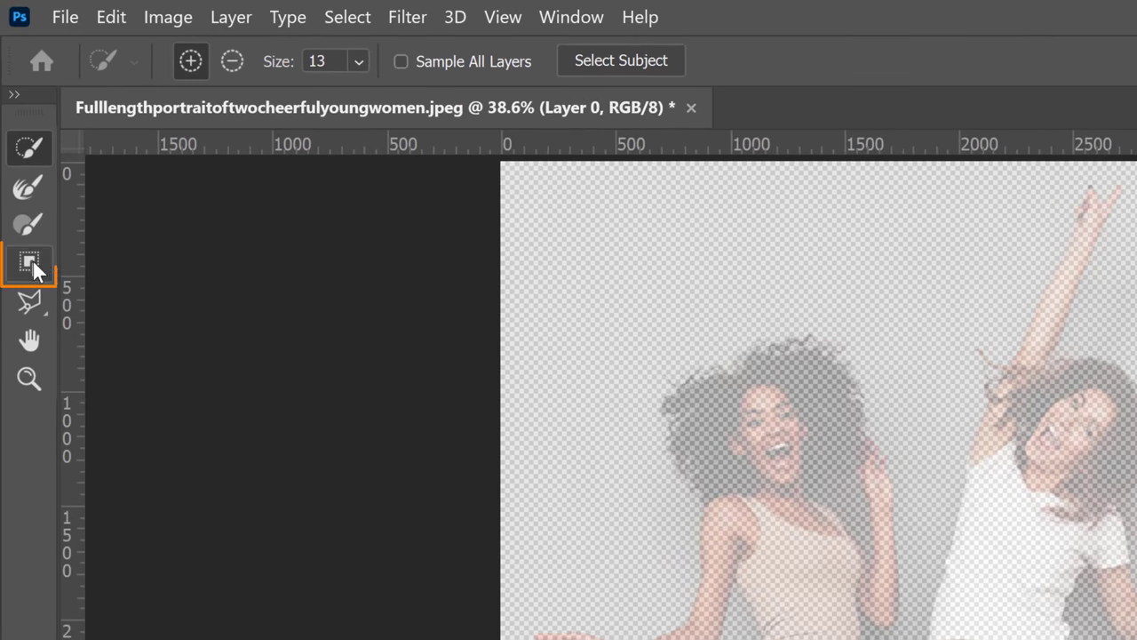
- In the photo of the two jumping women, outline the woman in the beige top using Object Selection in Lasso mode
click(32, 264)
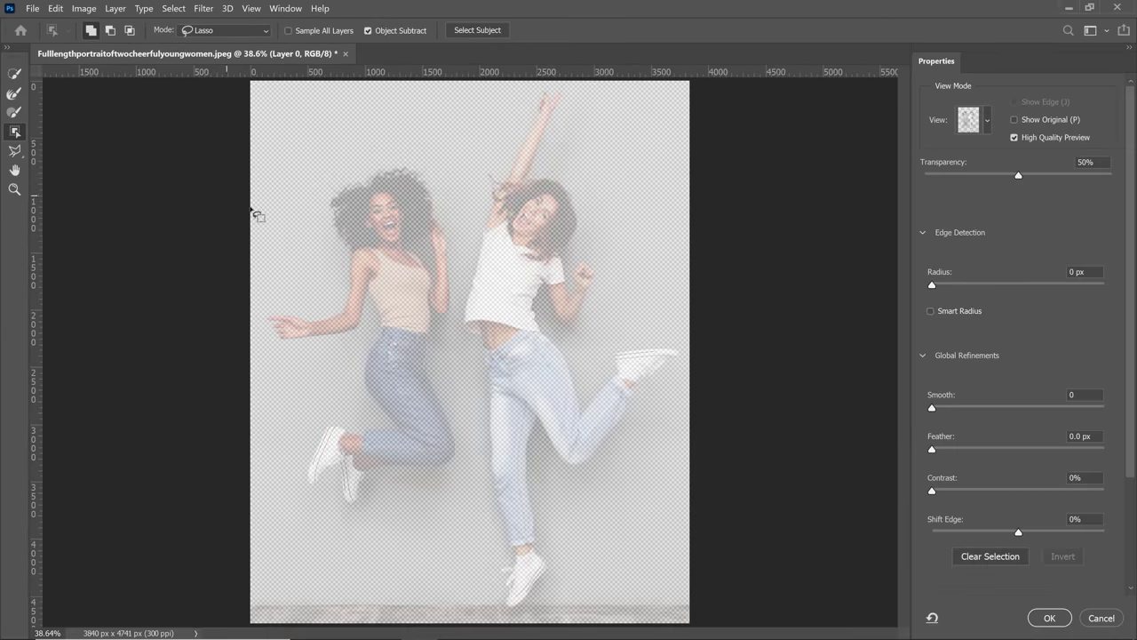
mouse_move(302, 227)
mouse_down()
mouse_move(346, 167)
mouse_move(453, 160)
mouse_move(463, 465)
mouse_move(362, 529)
mouse_move(285, 477)
mouse_move(272, 368)
mouse_move(283, 290)
mouse_up()
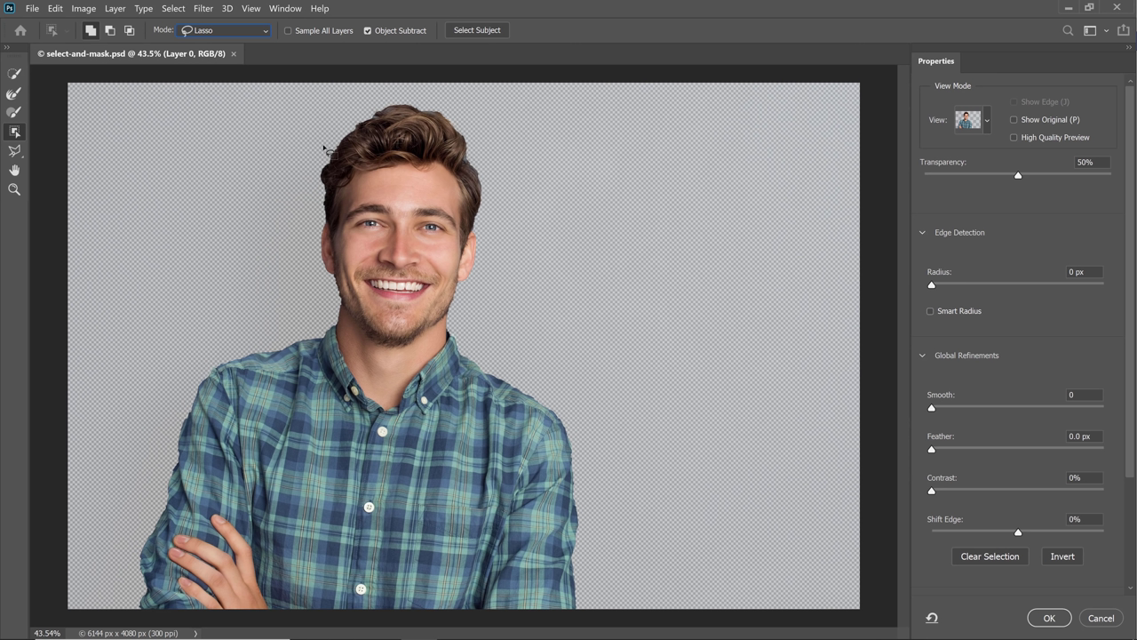
- Preview the man's cutout with the On White view mode
click(968, 133)
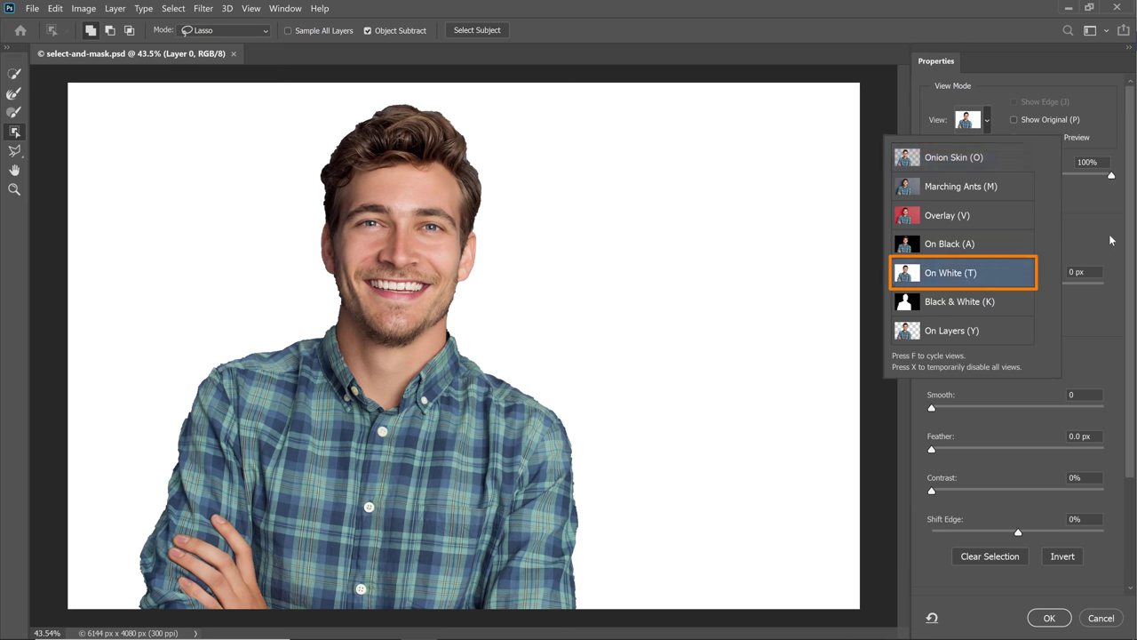
click(1109, 238)
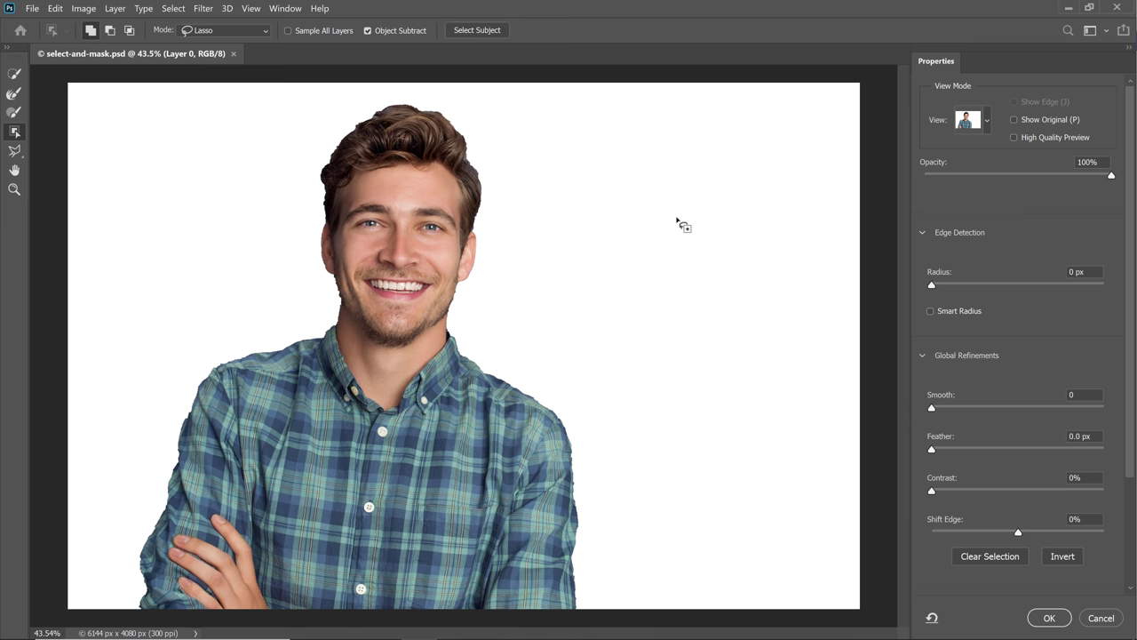
- Check the jagged shirt edge at the shoulder at 300% and set Smooth to 41
key(z)
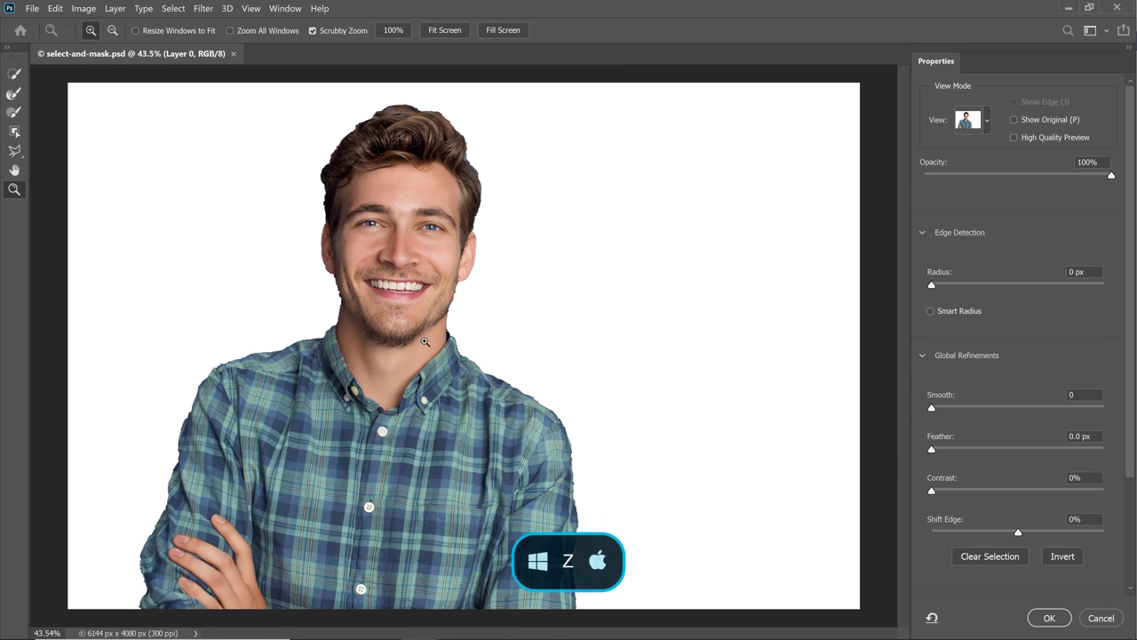
click(270, 357)
click(195, 382)
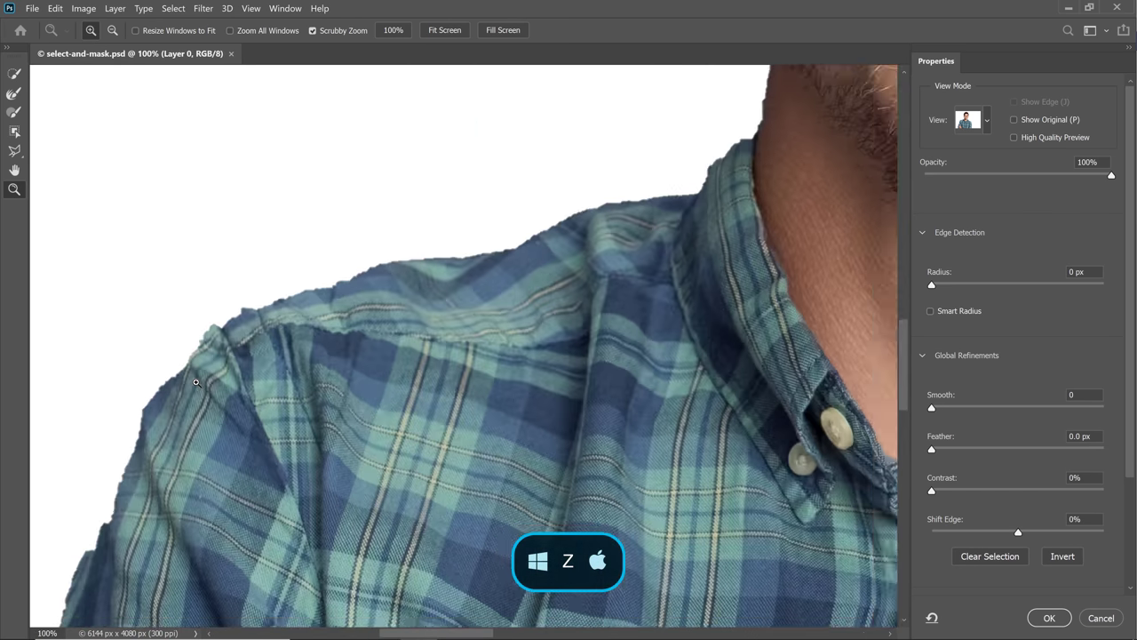
click(195, 382)
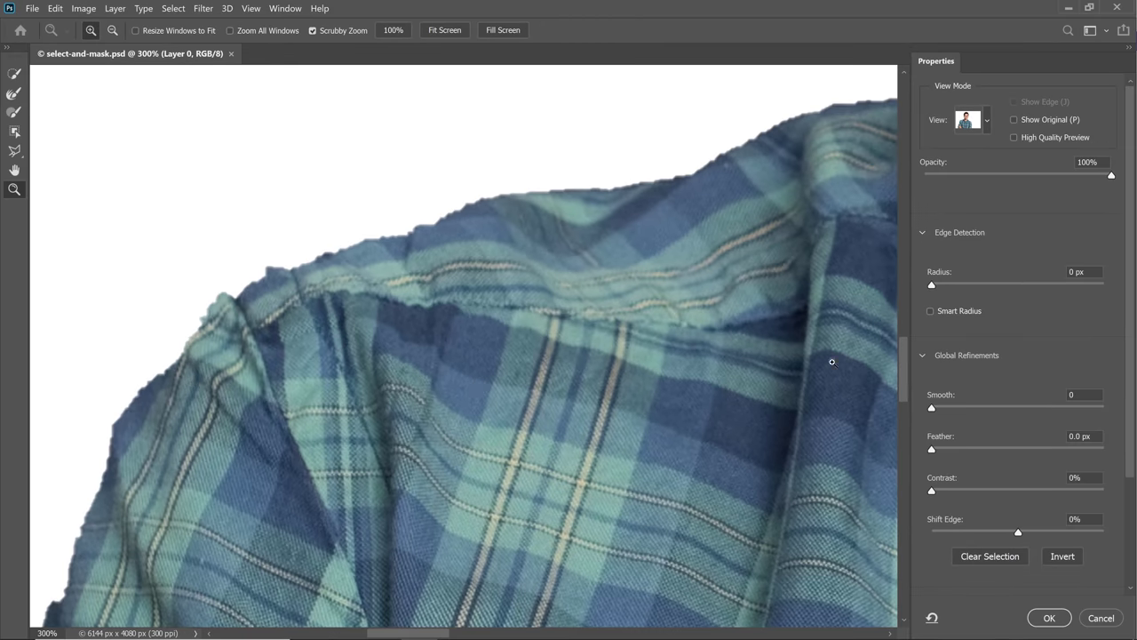
click(932, 408)
drag(984, 410, 1001, 411)
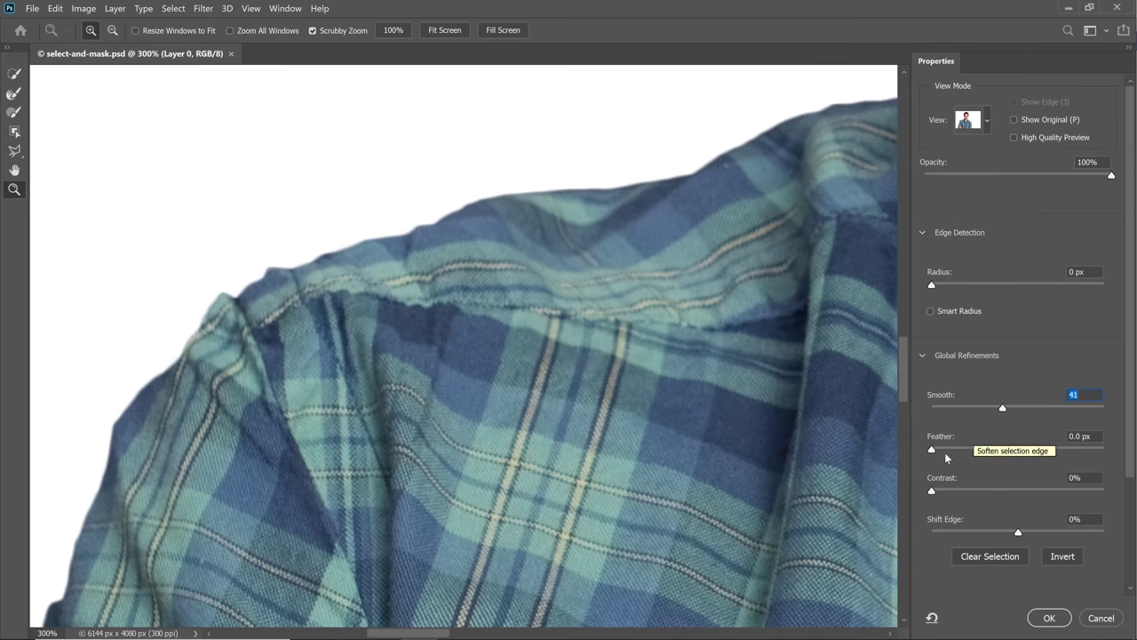
- Try feathering the selection edge by 71.1 px and reset Feather to 0 px
click(933, 448)
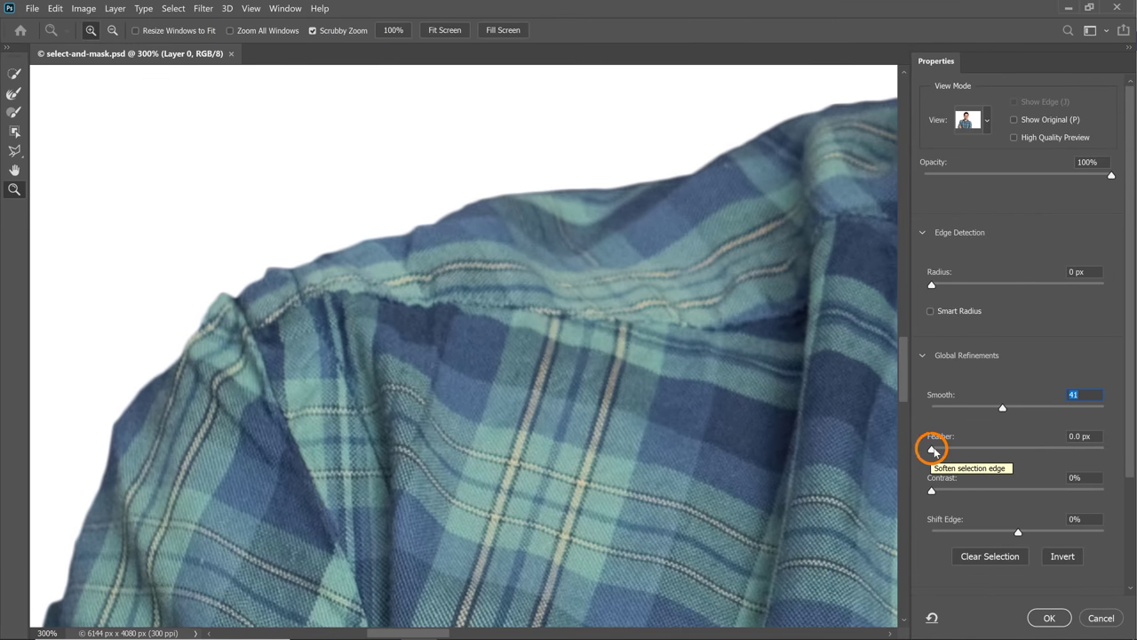
drag(934, 447, 1033, 456)
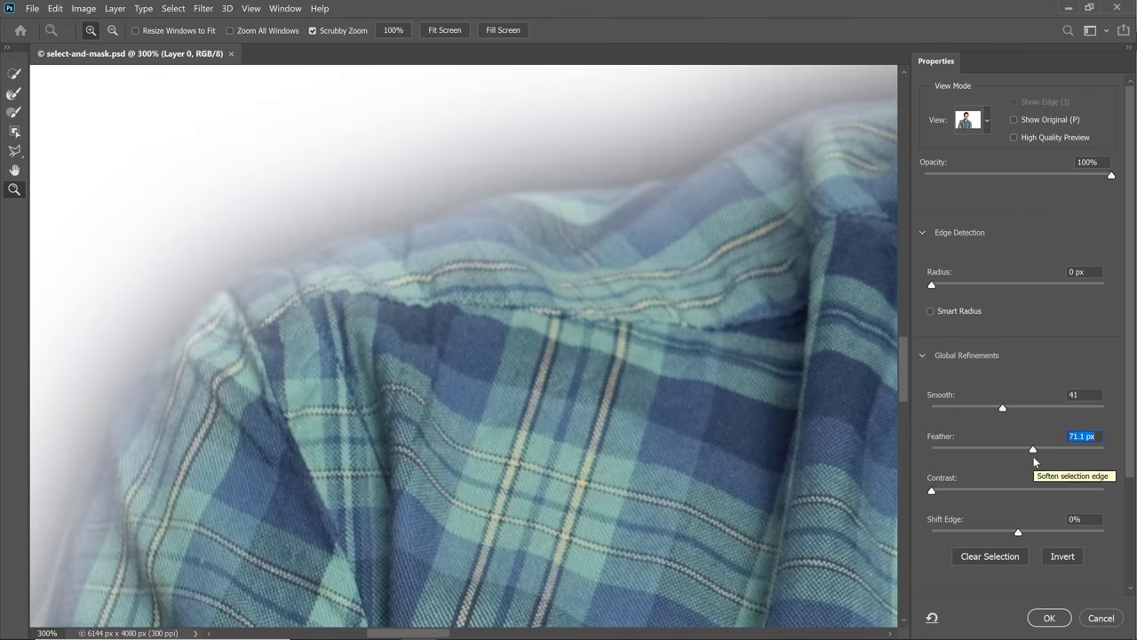
drag(1031, 450, 933, 450)
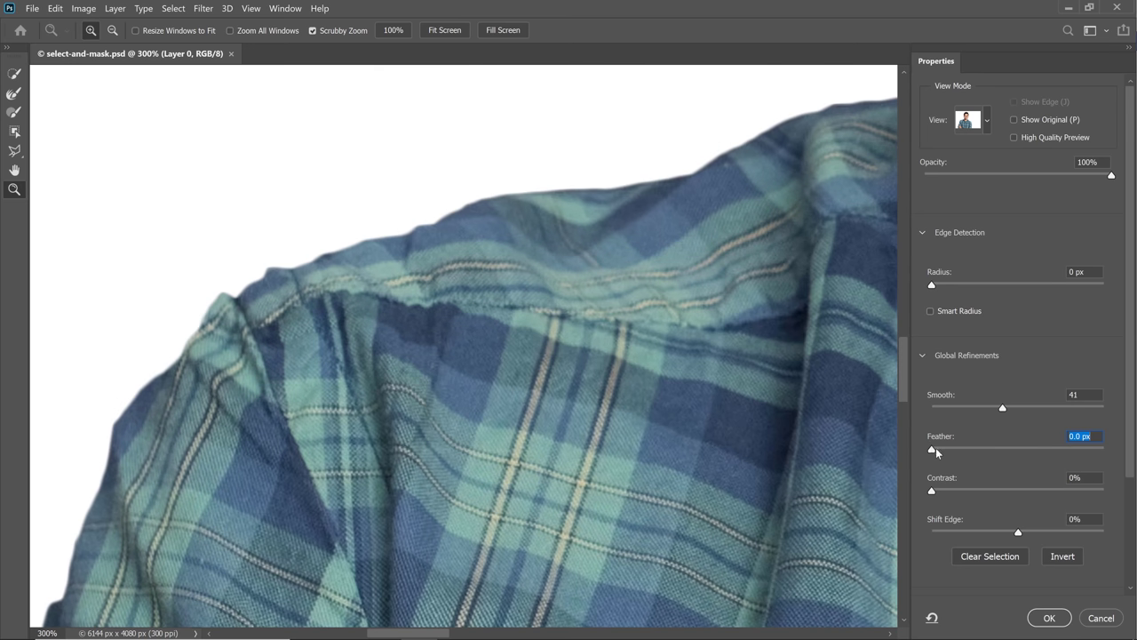
- Set the edge Contrast to 12% and preview the selection in the Black & White view mode
click(931, 489)
drag(947, 492, 954, 494)
click(985, 122)
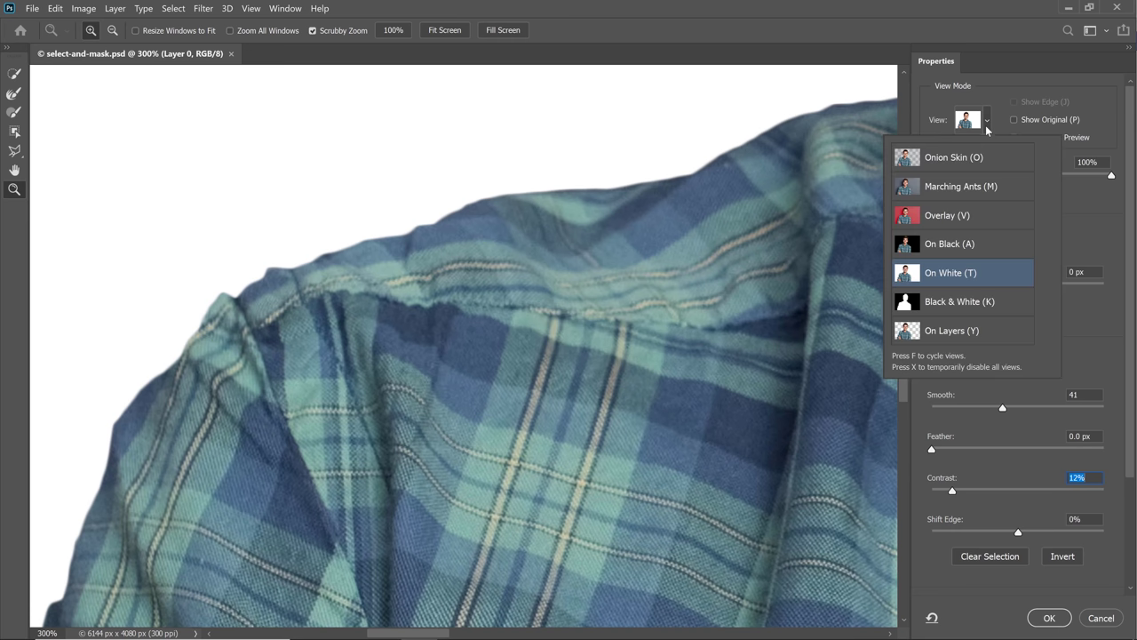
click(978, 310)
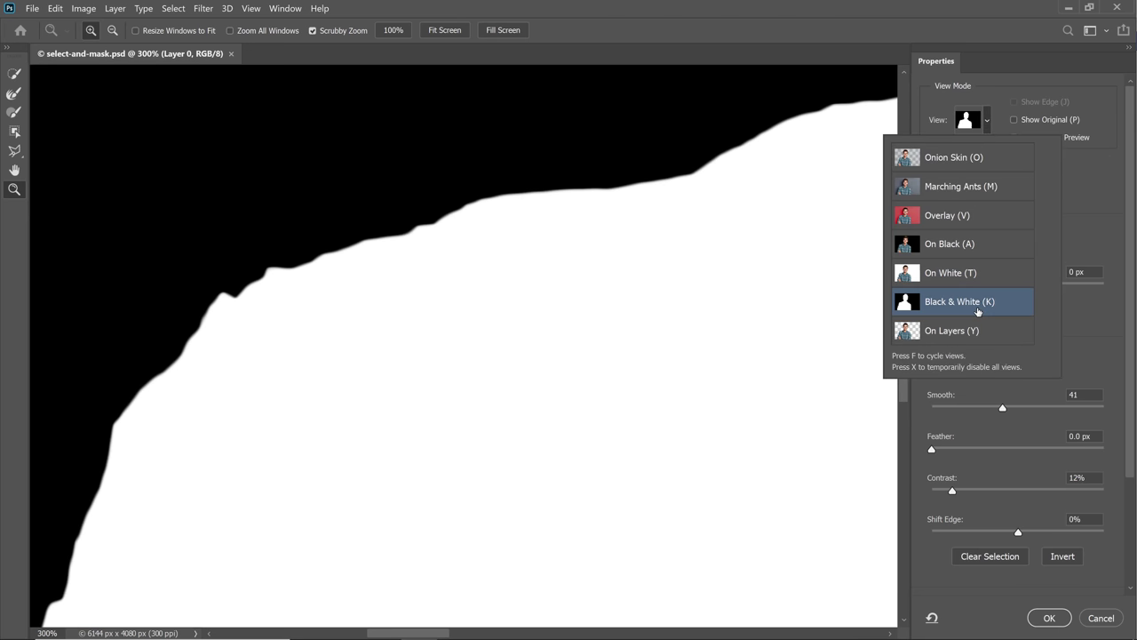
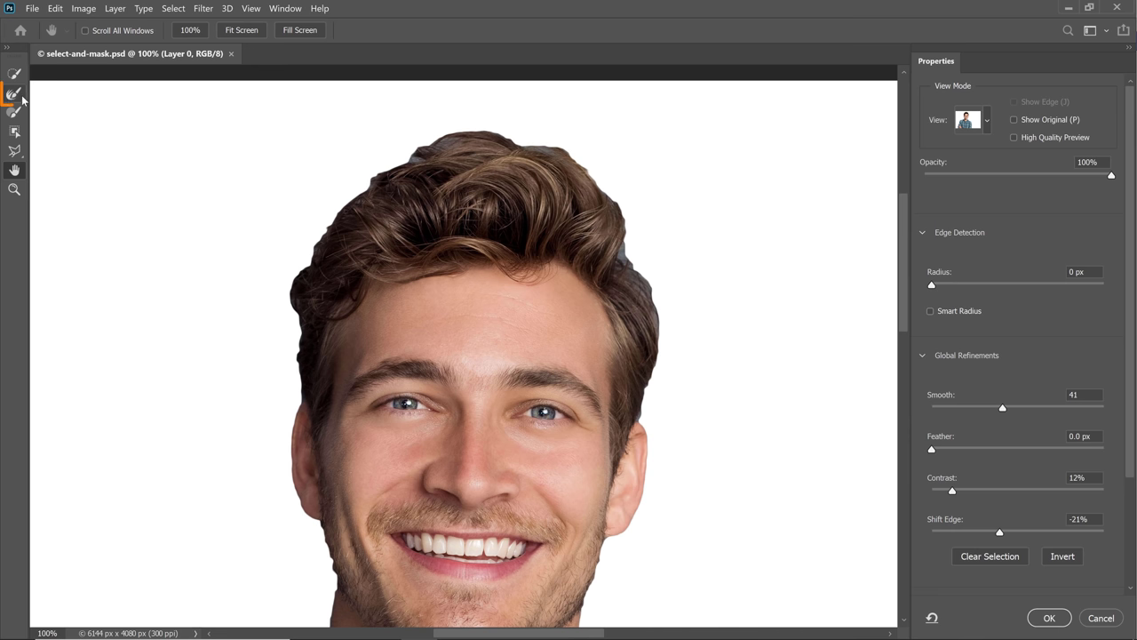
- Try refining the hair outline with the 175 px Refine Edge Brush and undo the strokes
click(13, 93)
mouse_move(282, 375)
mouse_down()
mouse_move(299, 275)
mouse_move(350, 202)
mouse_move(413, 151)
mouse_move(465, 127)
mouse_up()
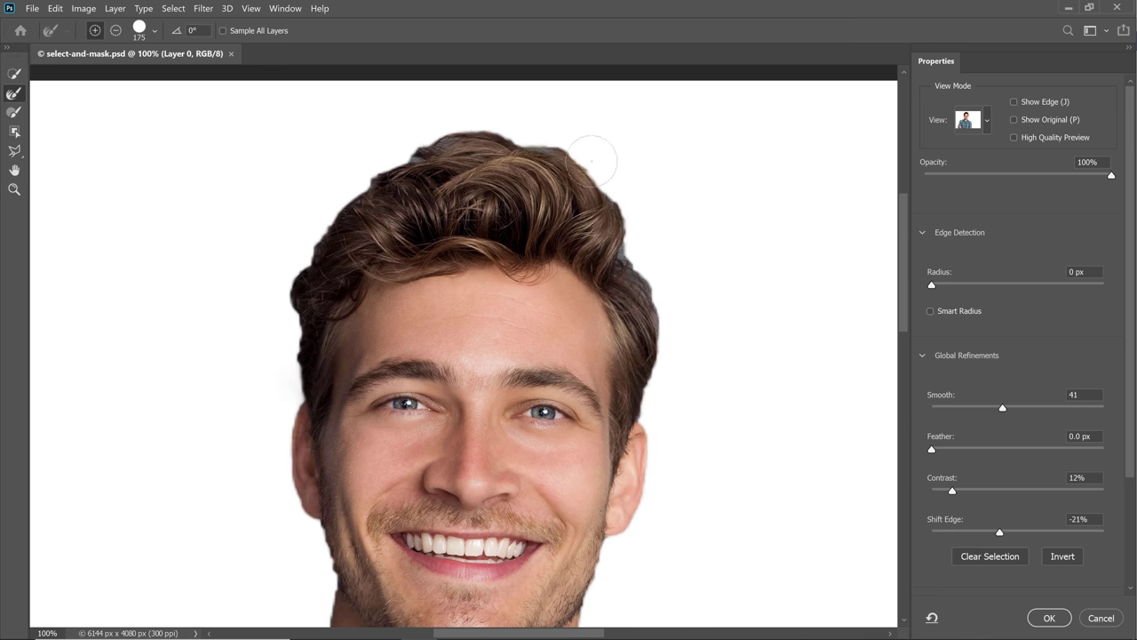
drag(652, 278, 682, 415)
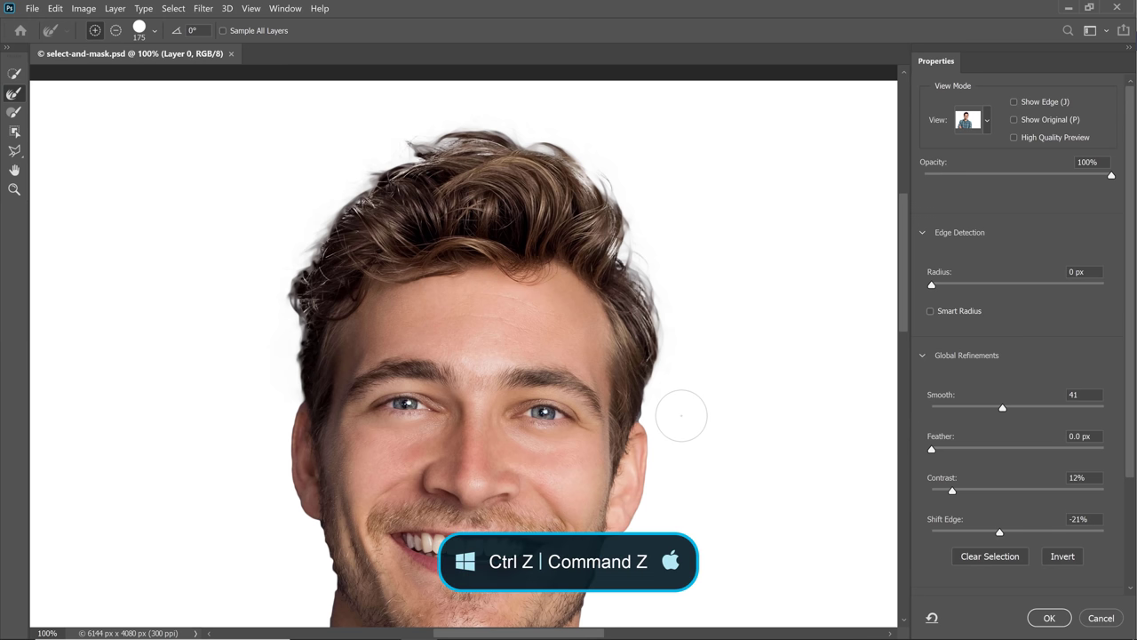
key(ctrl+z)
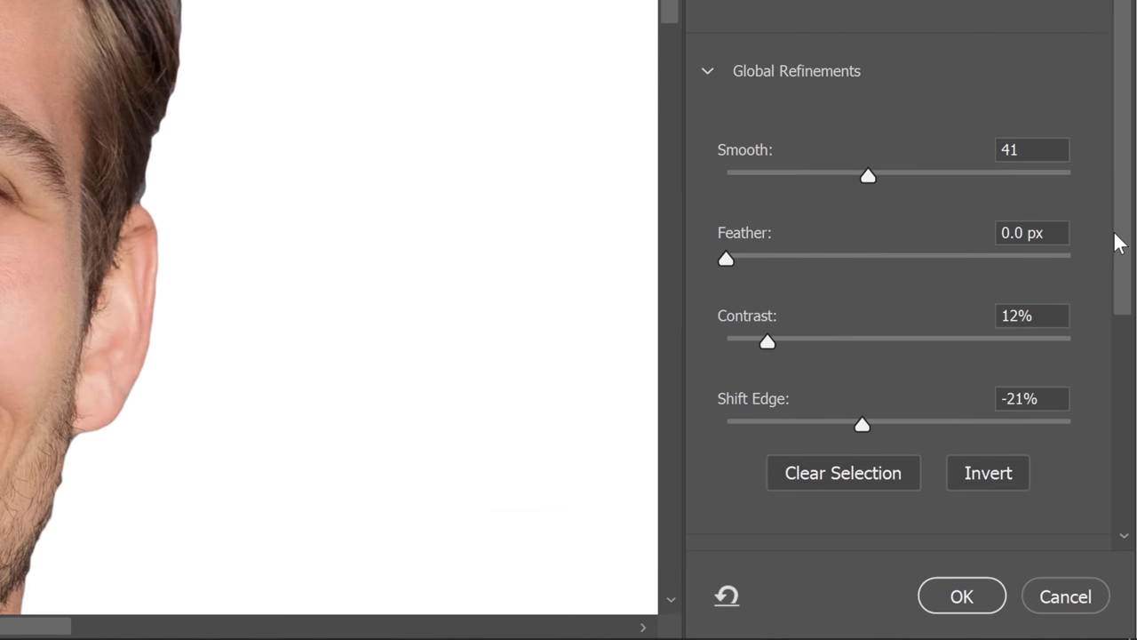
- Set the output to Layer Mask and apply the refined selection to Layer 0
drag(1125, 441, 1128, 521)
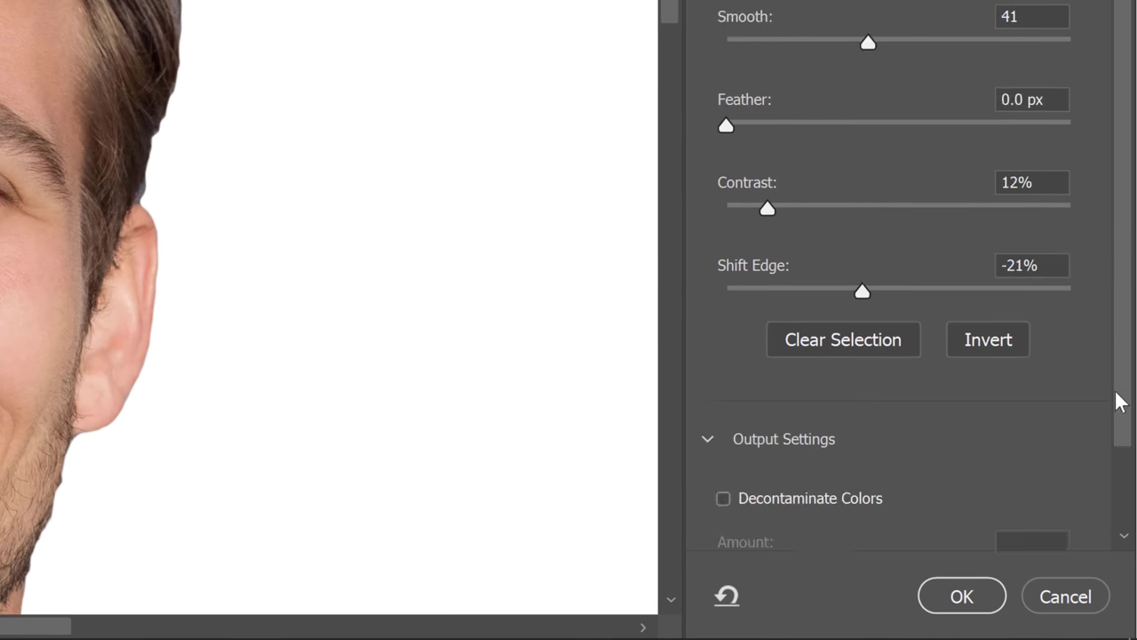
drag(1118, 400, 1120, 538)
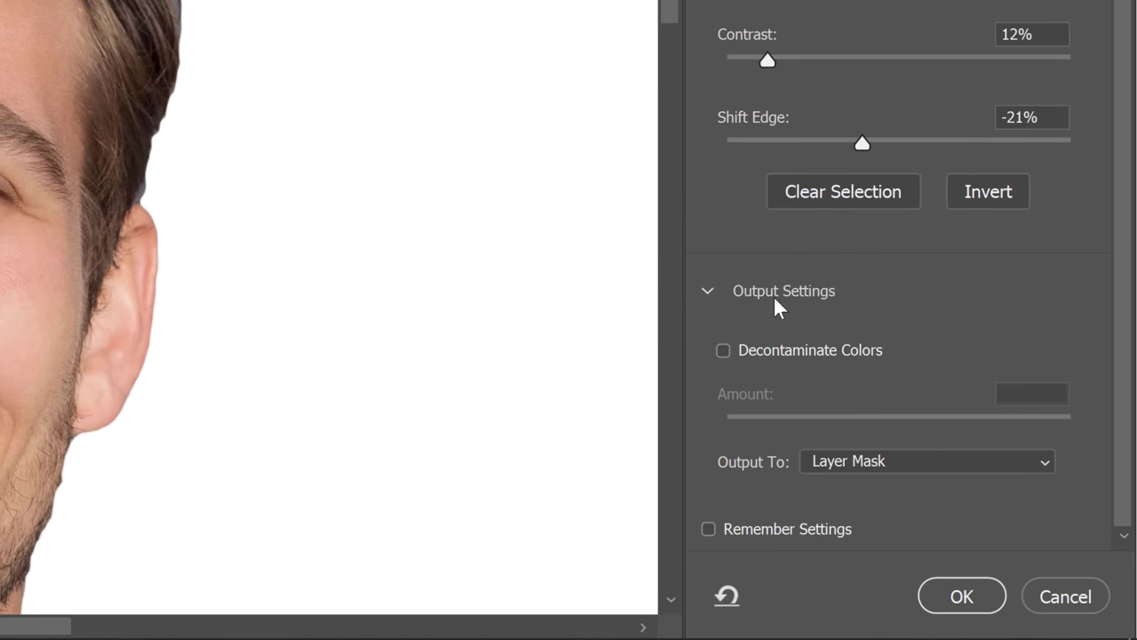
click(886, 468)
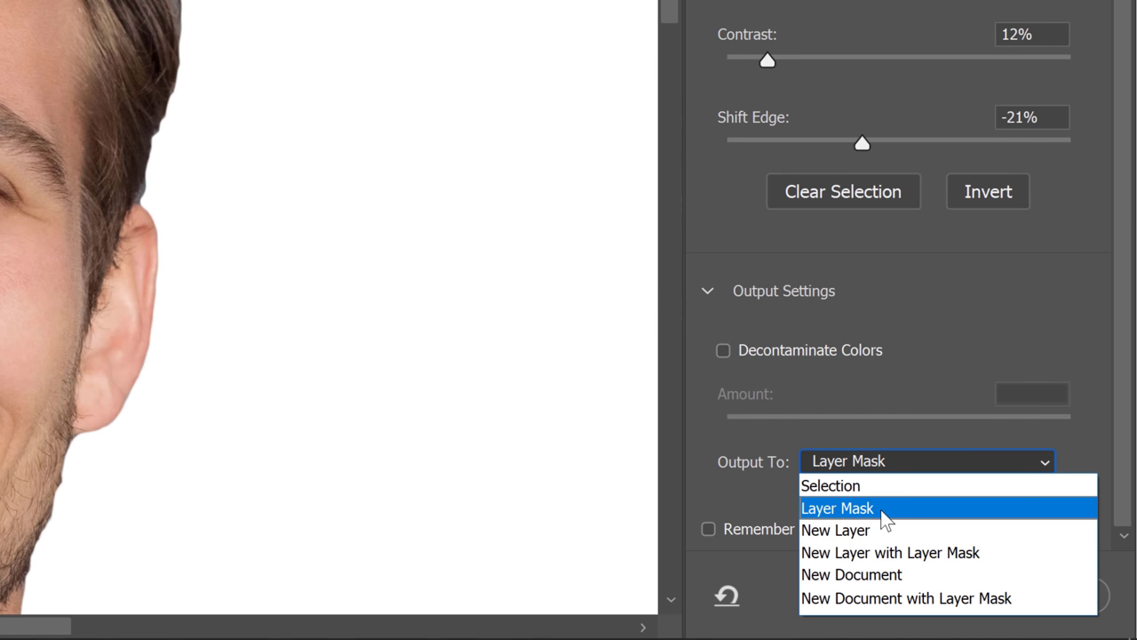
click(882, 509)
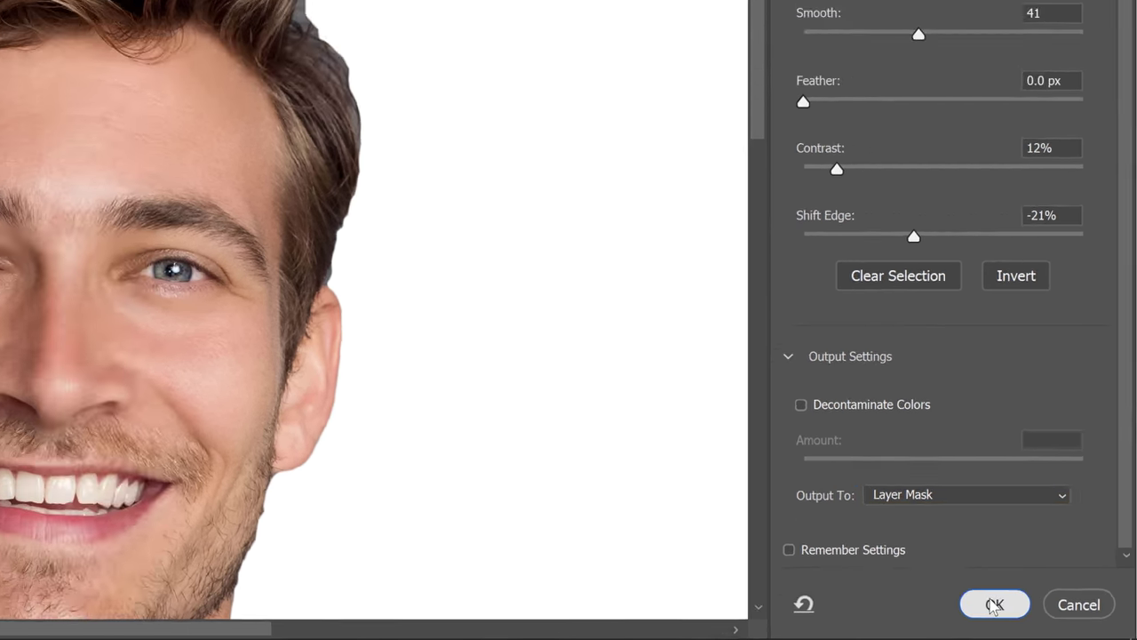
click(960, 596)
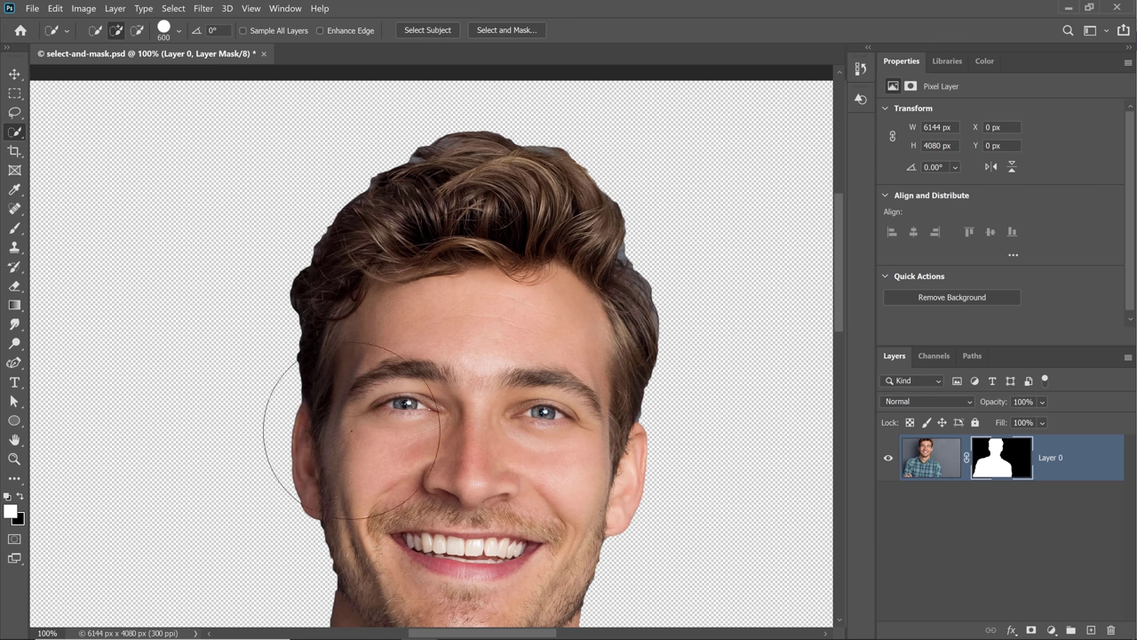
- Fit the image in view and reopen Layer 0's mask in Select and Mask
double_click(14, 439)
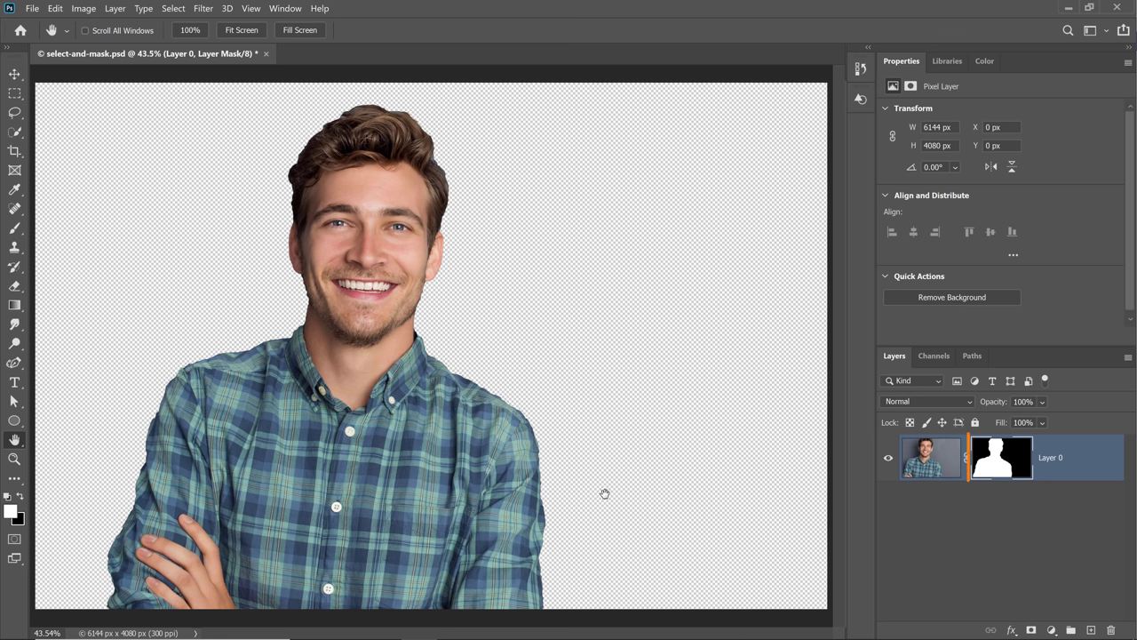
click(1007, 467)
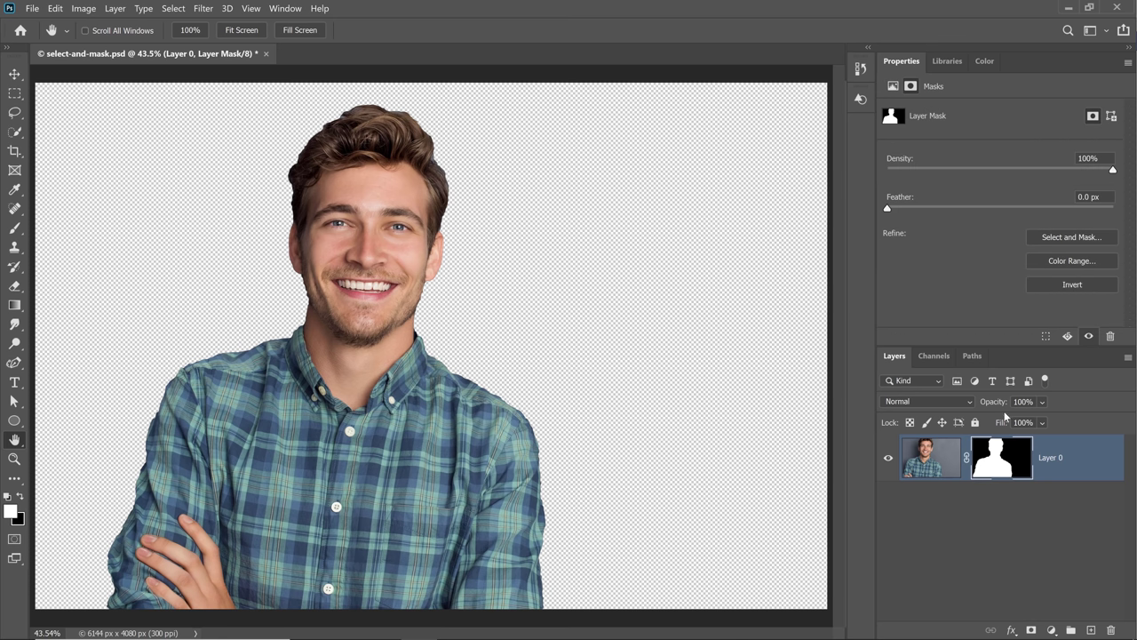
click(1059, 240)
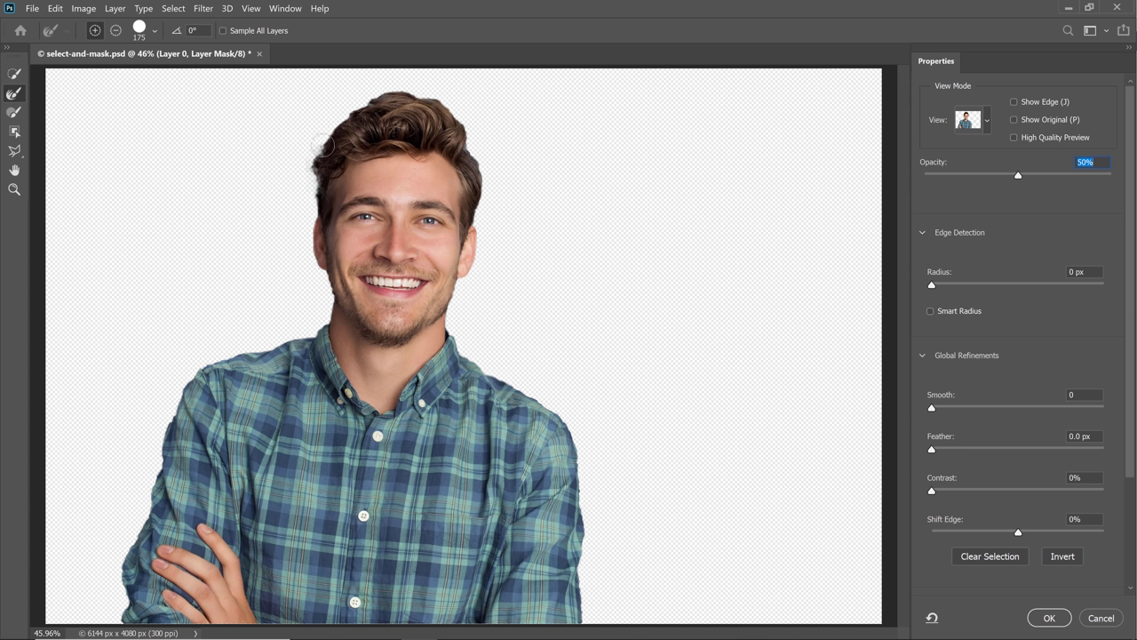
- Brush around the man's hair with the 175 px Refine Edge Brush and inspect the refined strands at 200%
mouse_move(323, 146)
mouse_down()
mouse_move(364, 101)
mouse_move(403, 93)
mouse_move(462, 124)
mouse_move(489, 176)
mouse_move(487, 203)
mouse_up()
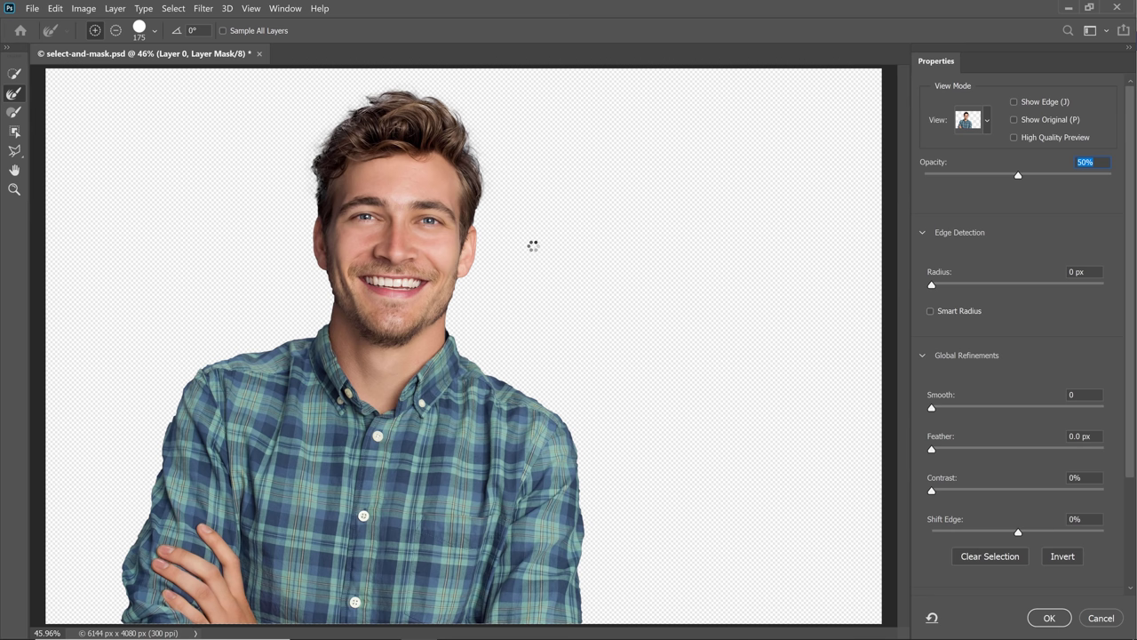
key(z)
drag(361, 124, 444, 308)
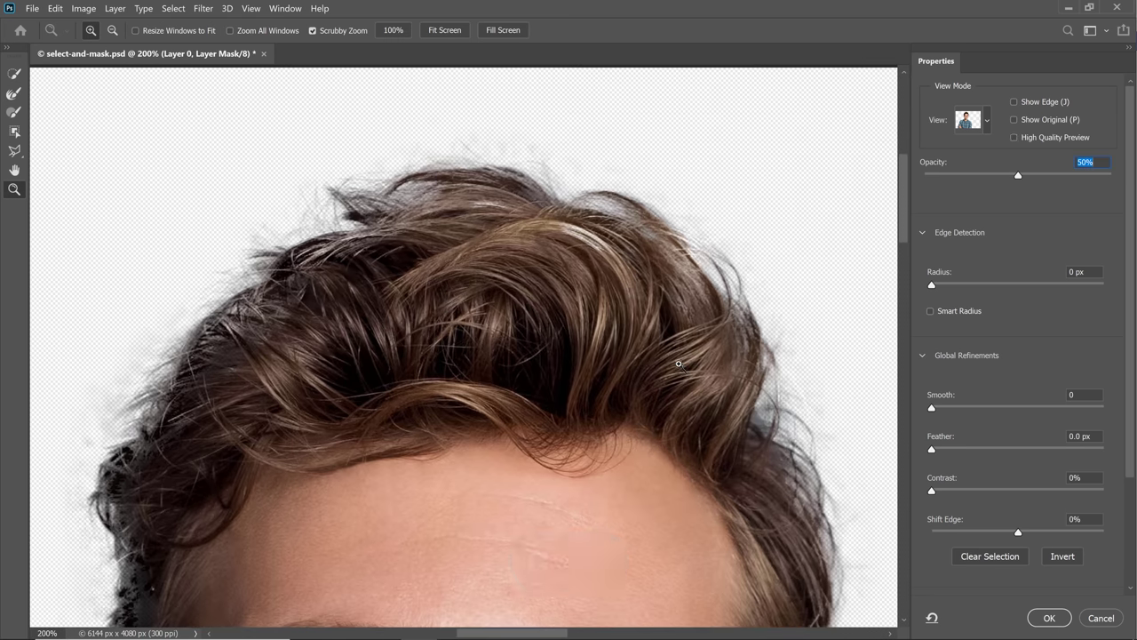
- Fit the image in view and undo the Refine Edge Brush strokes around the man's hair
right_click(676, 362)
click(690, 366)
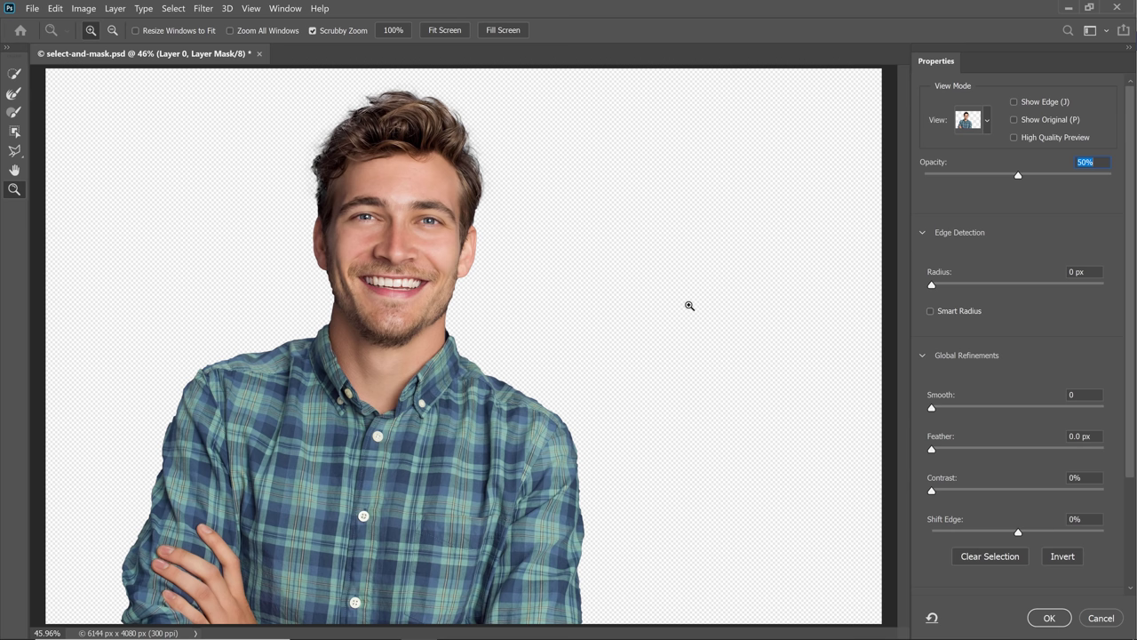
click(15, 95)
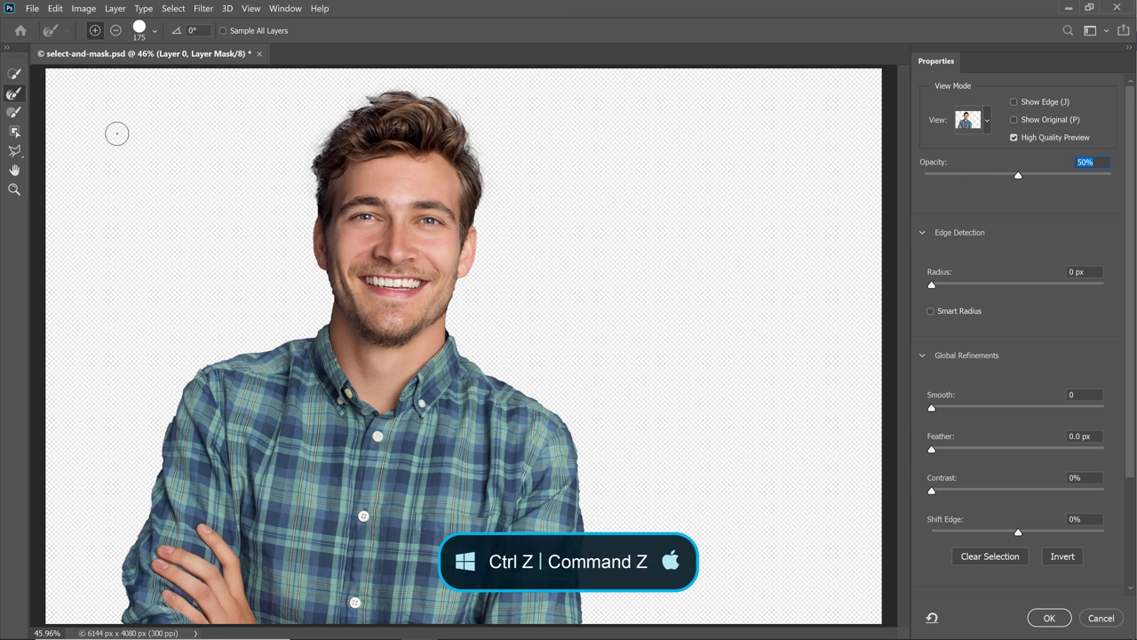
click(14, 190)
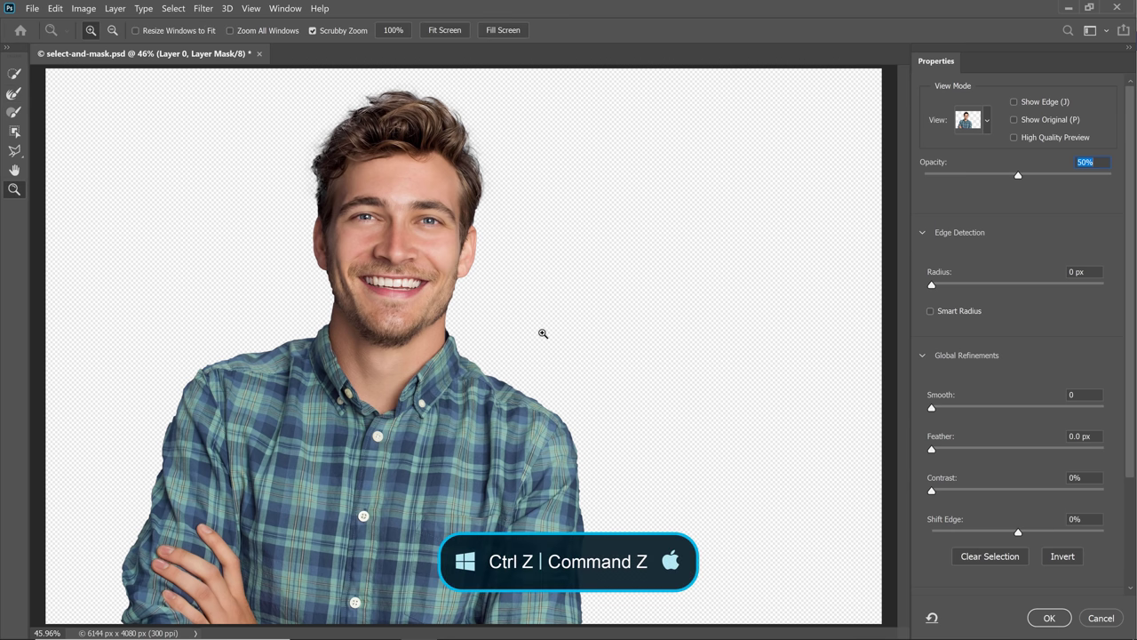
key(ctrl+z)
click(15, 95)
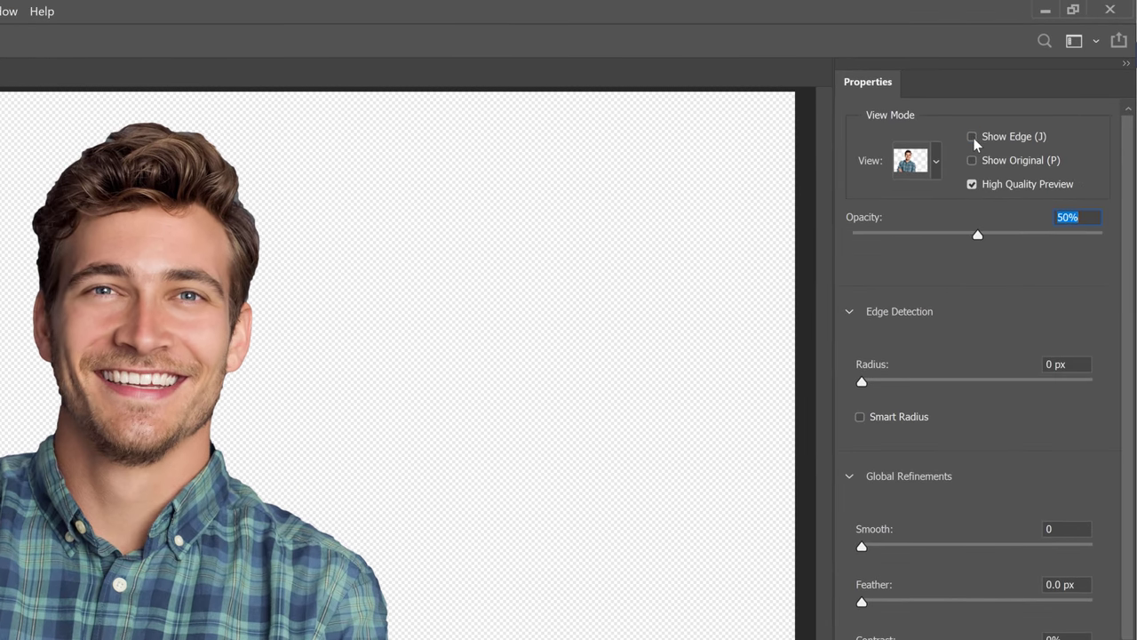
- Turn on Show Edge and try a 70 px edge detection radius with Smart Radius on and off
click(1014, 101)
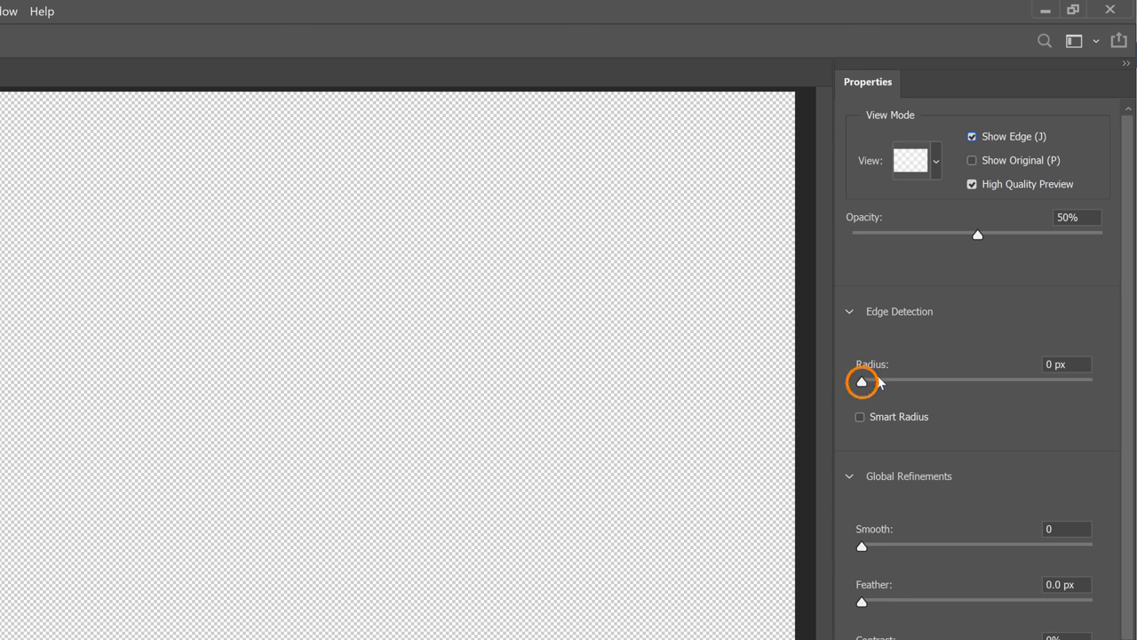
drag(864, 384, 1029, 388)
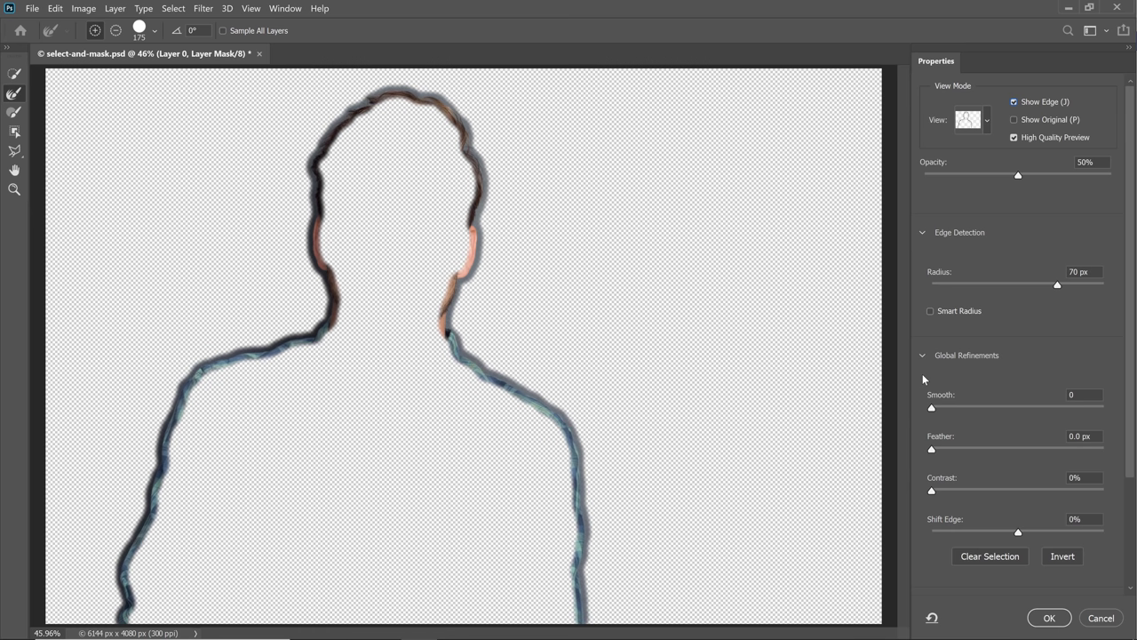
click(929, 311)
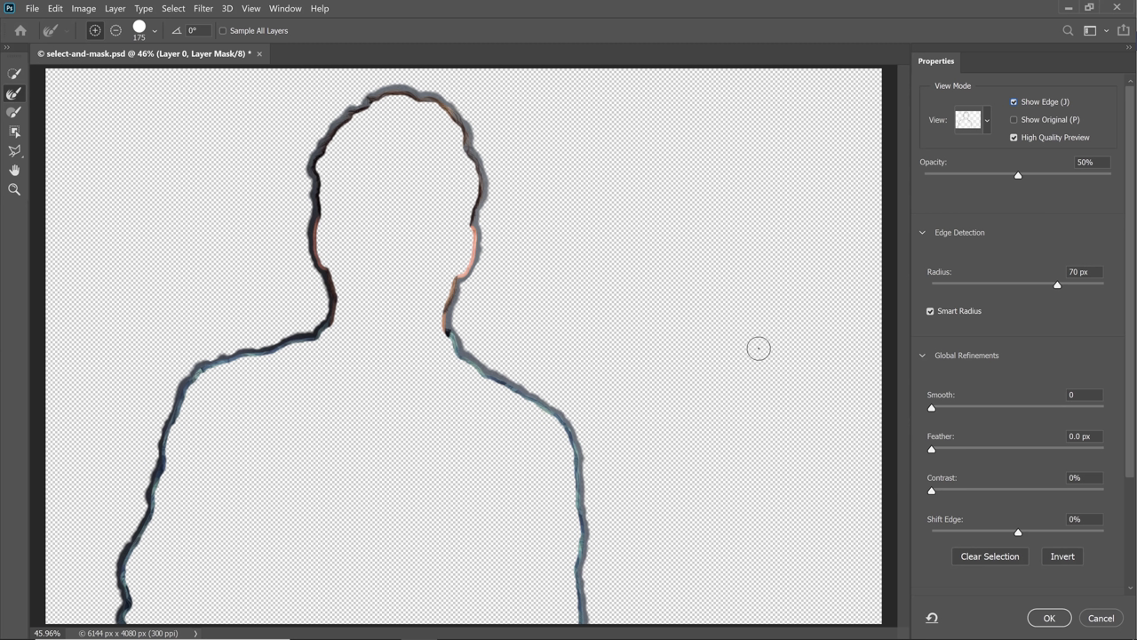
click(929, 311)
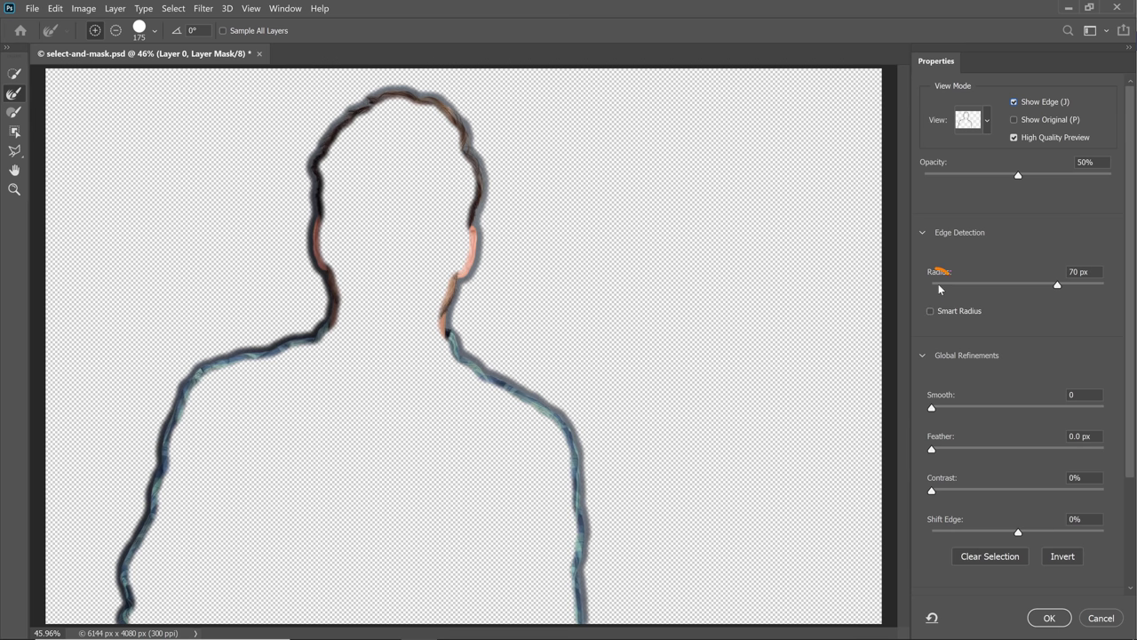
- Set the edge detection radius to 1 px and brush around the whole hair outline with the 175 px Refine Edge Brush
click(938, 284)
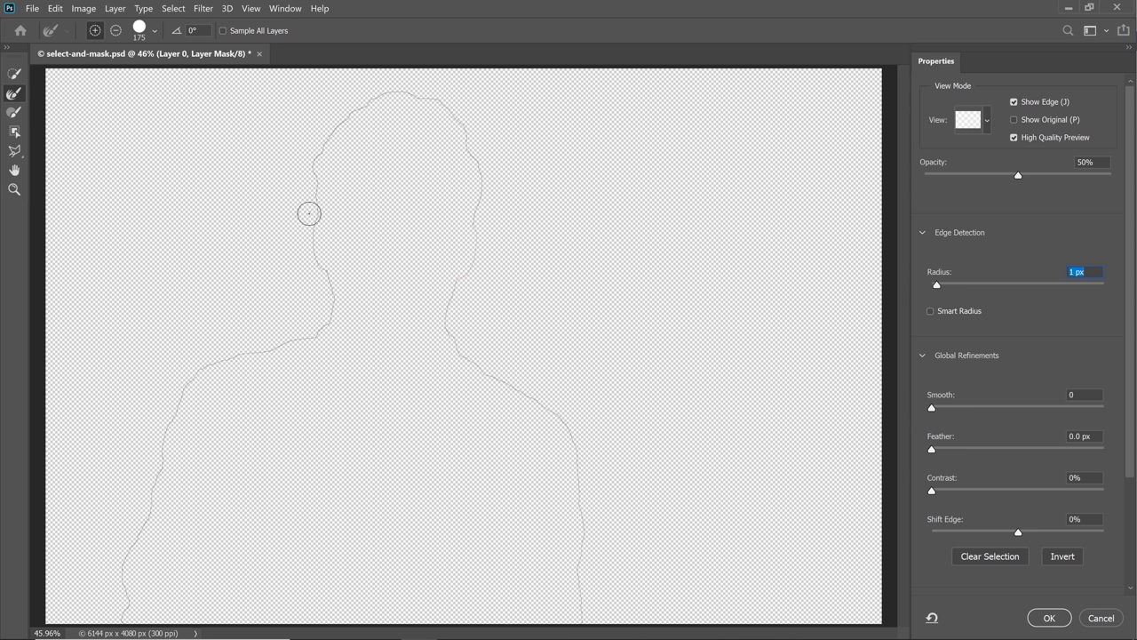
mouse_move(309, 206)
mouse_down()
mouse_move(324, 144)
mouse_move(292, 197)
mouse_move(313, 200)
mouse_move(329, 133)
mouse_move(409, 96)
mouse_up()
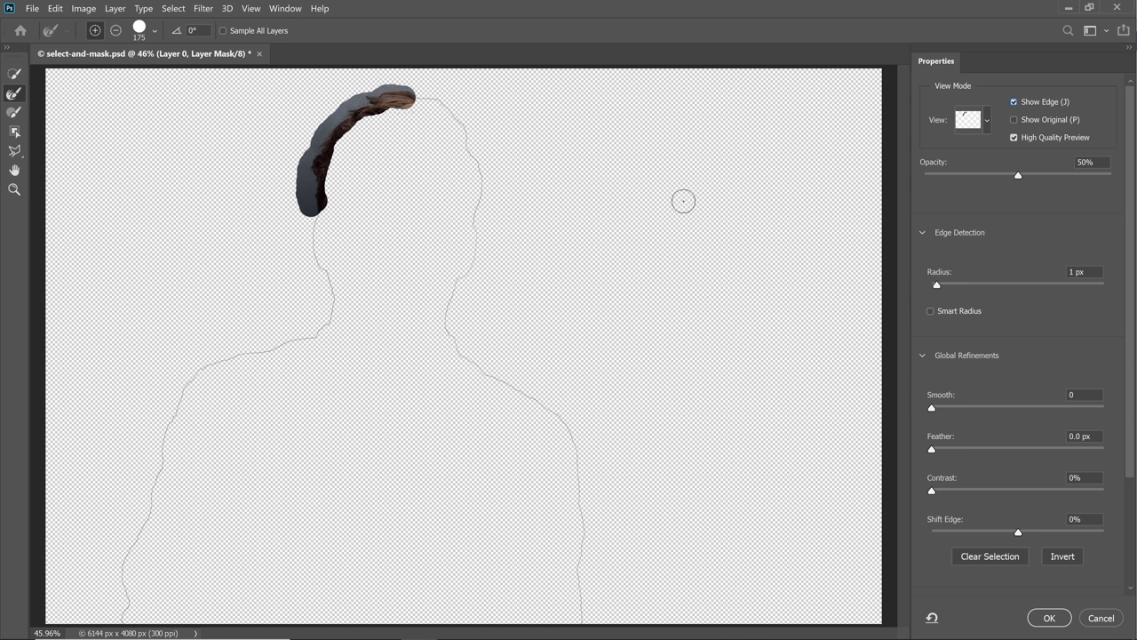
click(1014, 102)
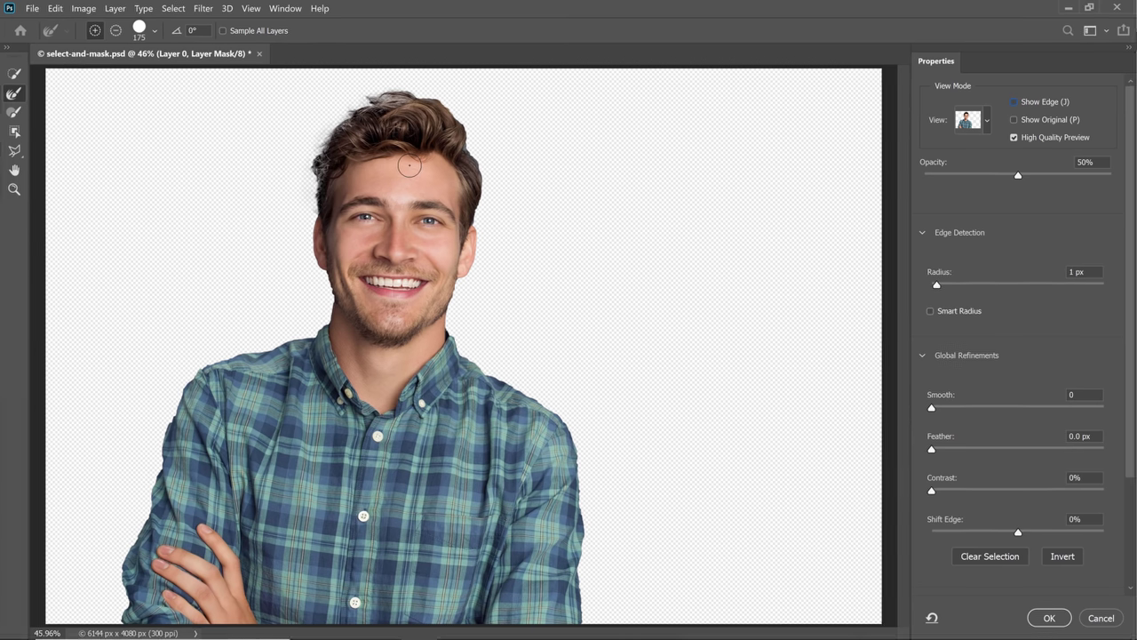
click(1014, 102)
mouse_move(421, 91)
mouse_down()
mouse_move(445, 94)
mouse_move(468, 124)
mouse_move(486, 222)
mouse_up()
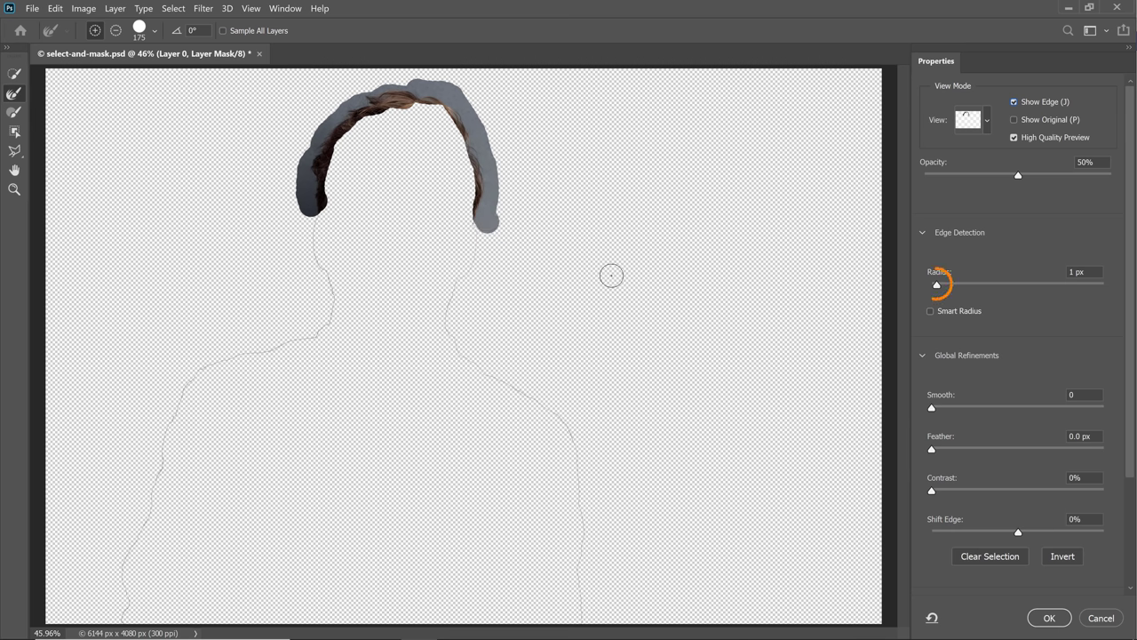
- Try a 149 px edge detection radius and compare the edge view with the resulting cutout
drag(937, 285, 1096, 288)
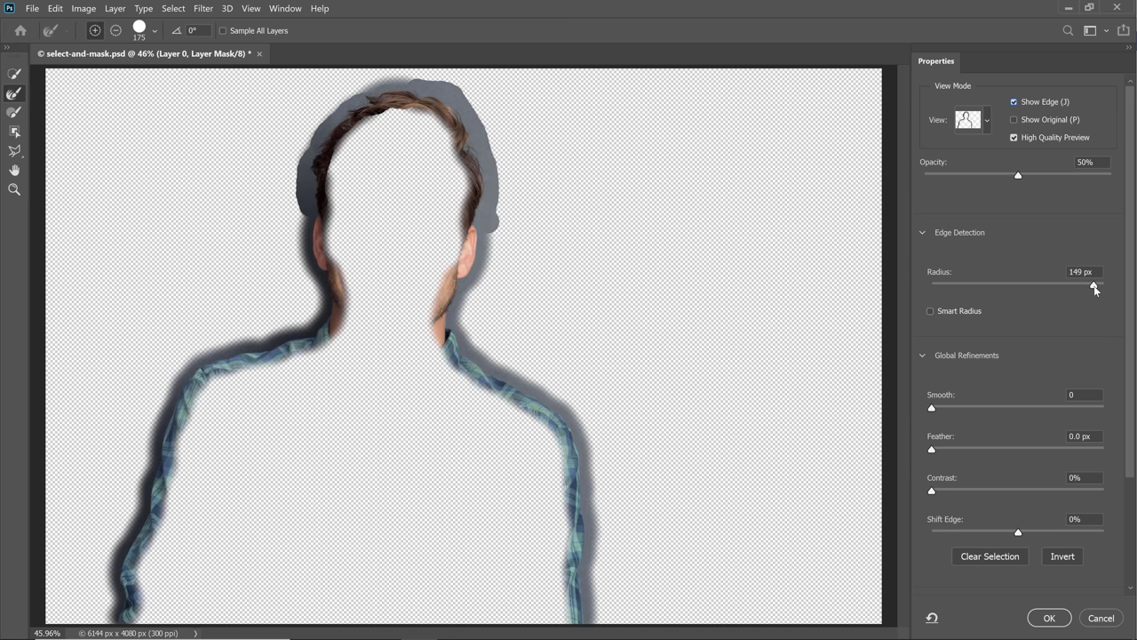
click(1014, 103)
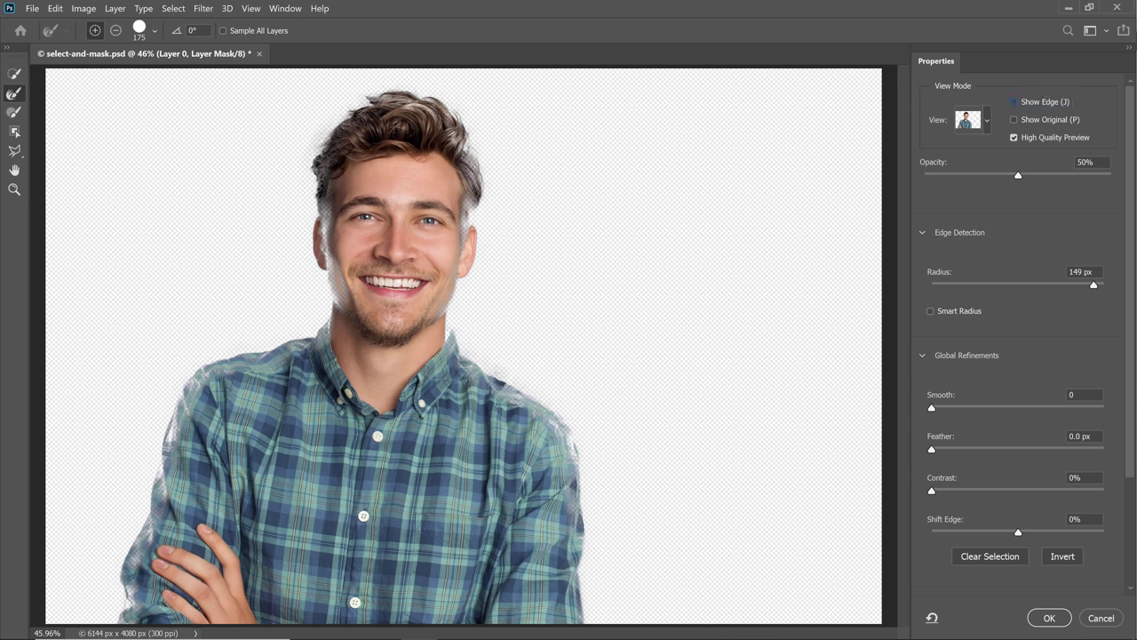
click(1013, 102)
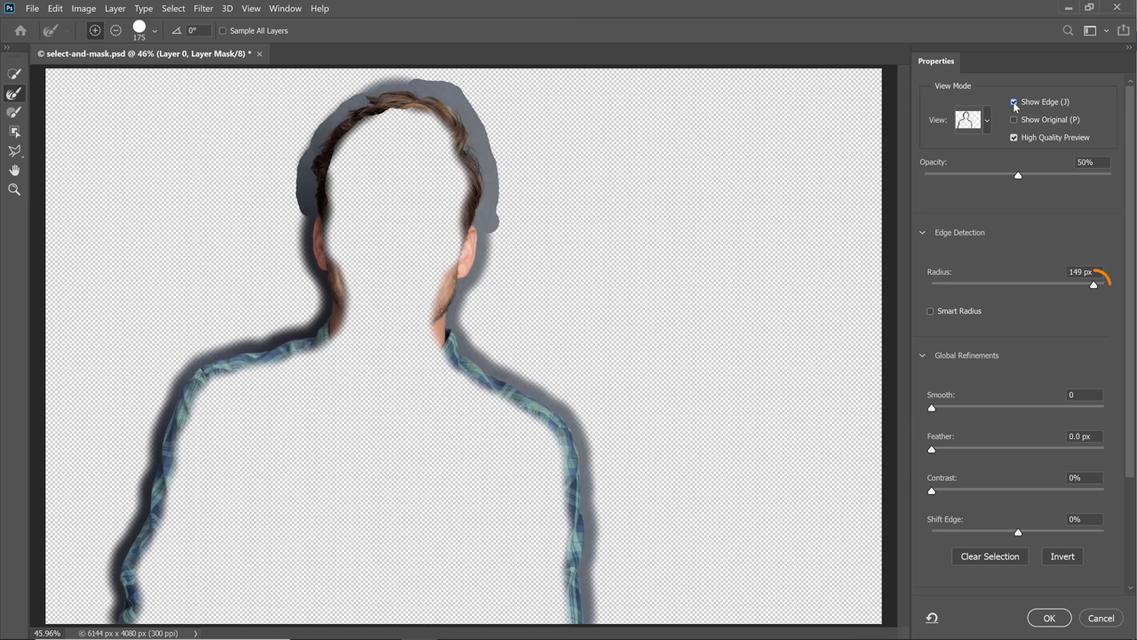
- Set the edge detection radius to 0 px and turn off Show Edge
drag(1094, 285, 901, 290)
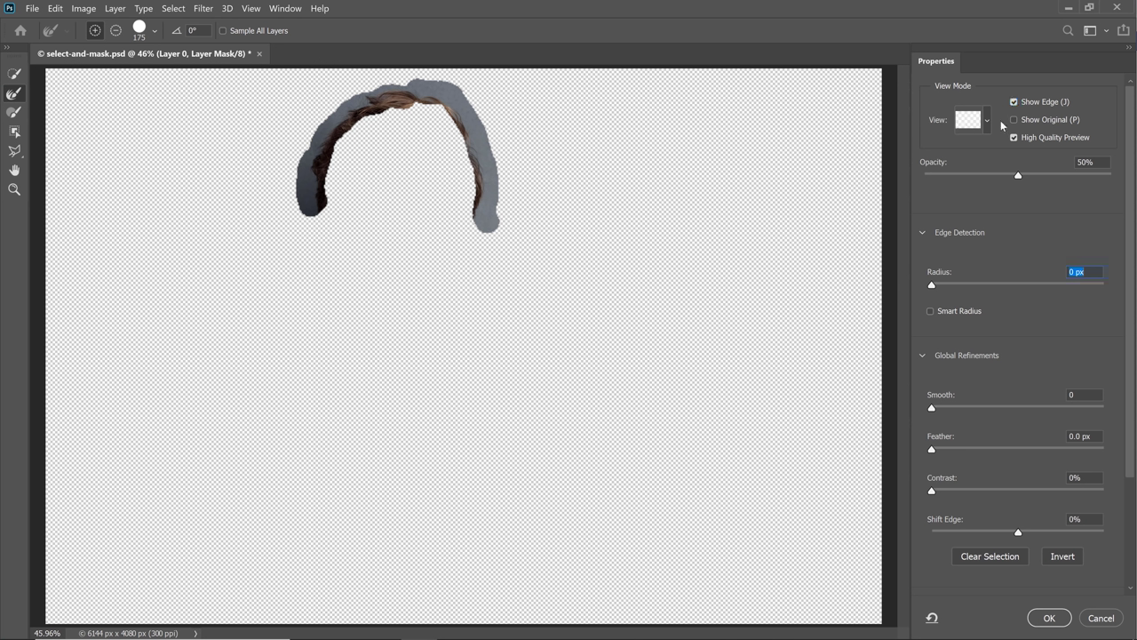
click(1013, 102)
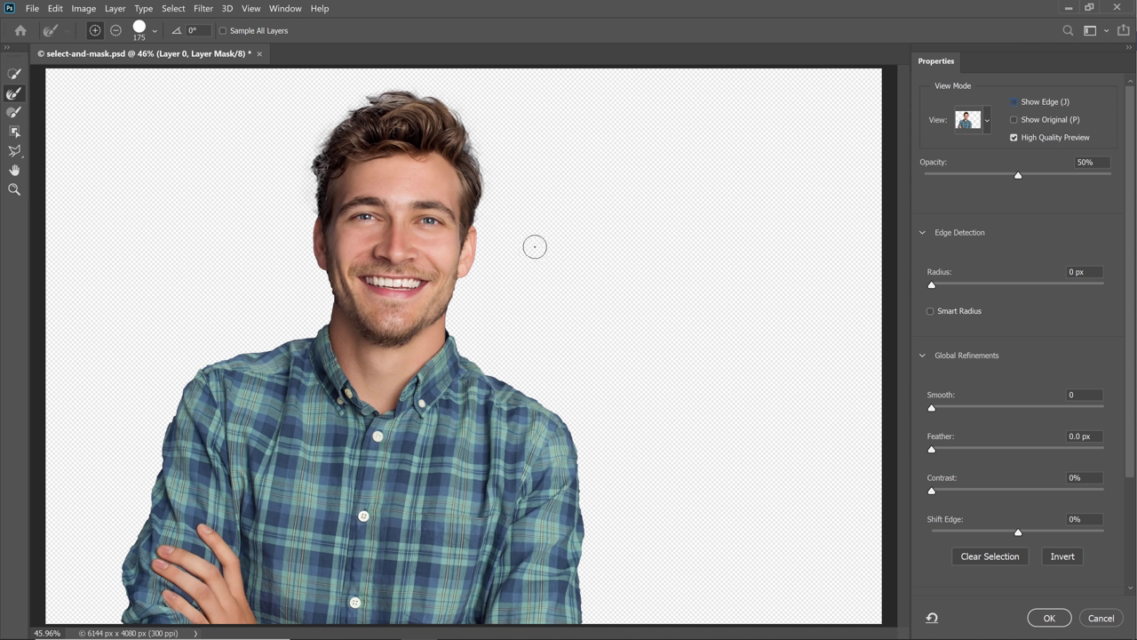
- Paint the inner hair areas back into the selection with the Brush tool at 200 px and apply the refined mask
click(15, 112)
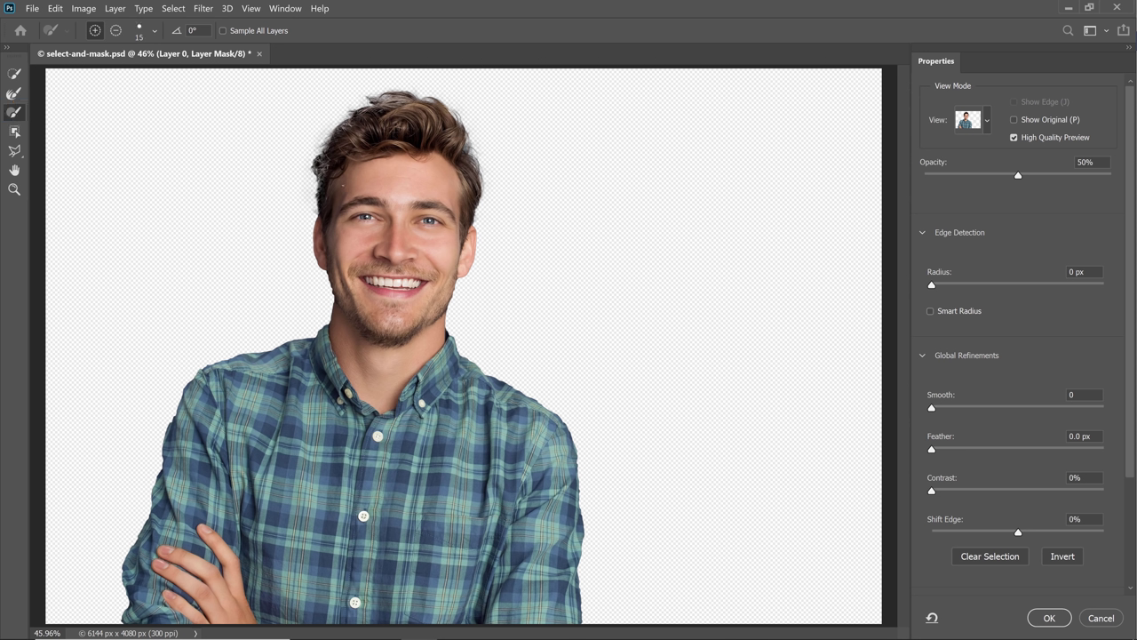
key(bracketright)
key(bracketright)
key(bracketright)
key(bracketright)
key(bracketright)
key(bracketright)
key(bracketright)
key(bracketright)
key(bracketright)
key(bracketright)
key(bracketright)
key(bracketright)
key(bracketright)
mouse_move(330, 165)
mouse_down()
mouse_move(354, 133)
mouse_move(404, 110)
mouse_move(444, 135)
mouse_up()
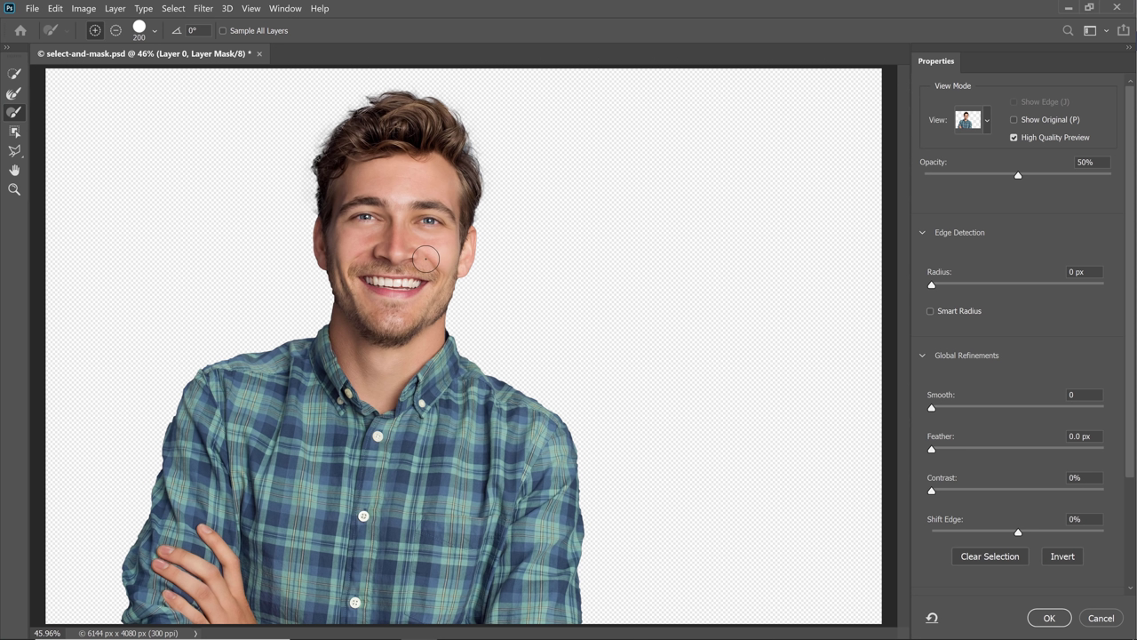
click(1048, 617)
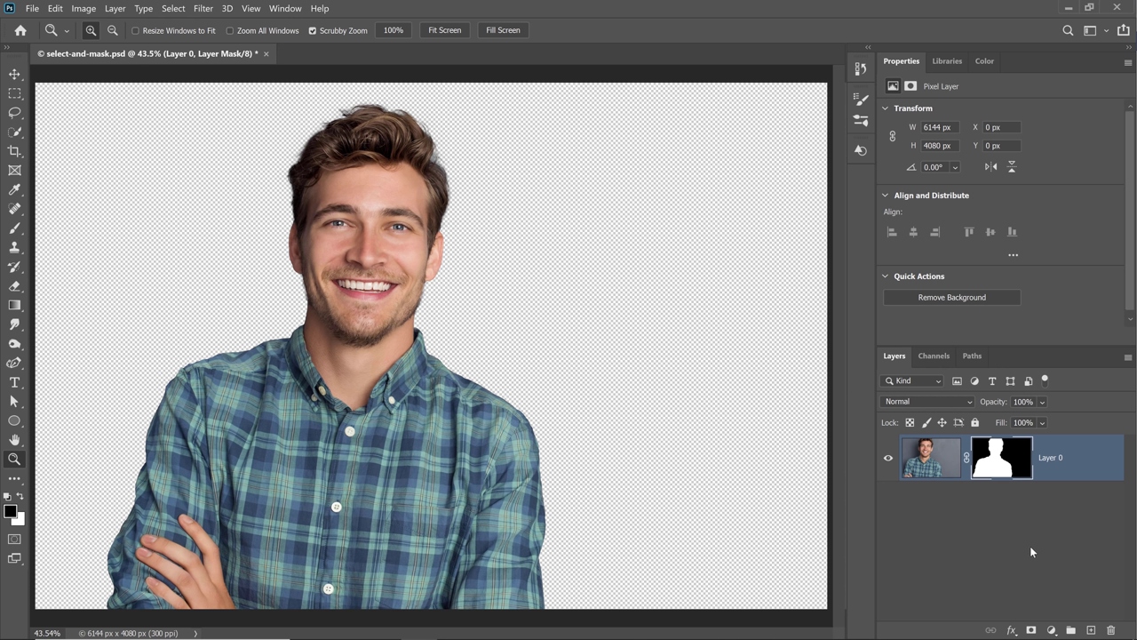
- Add a white Solid Color fill layer and place it below Layer 0
click(1052, 630)
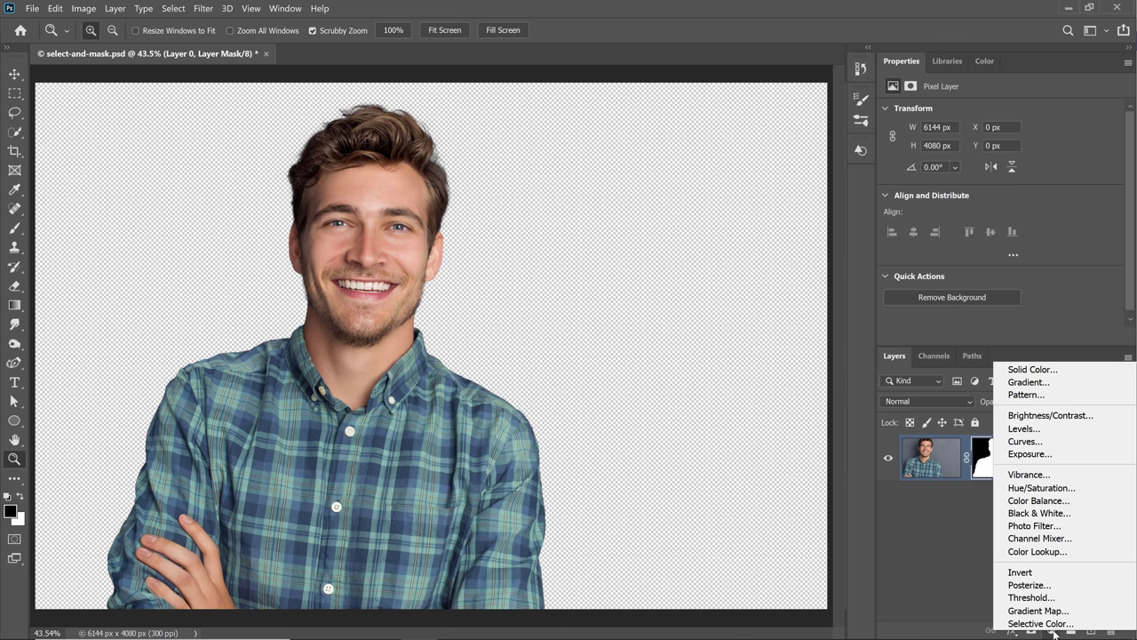
click(1059, 375)
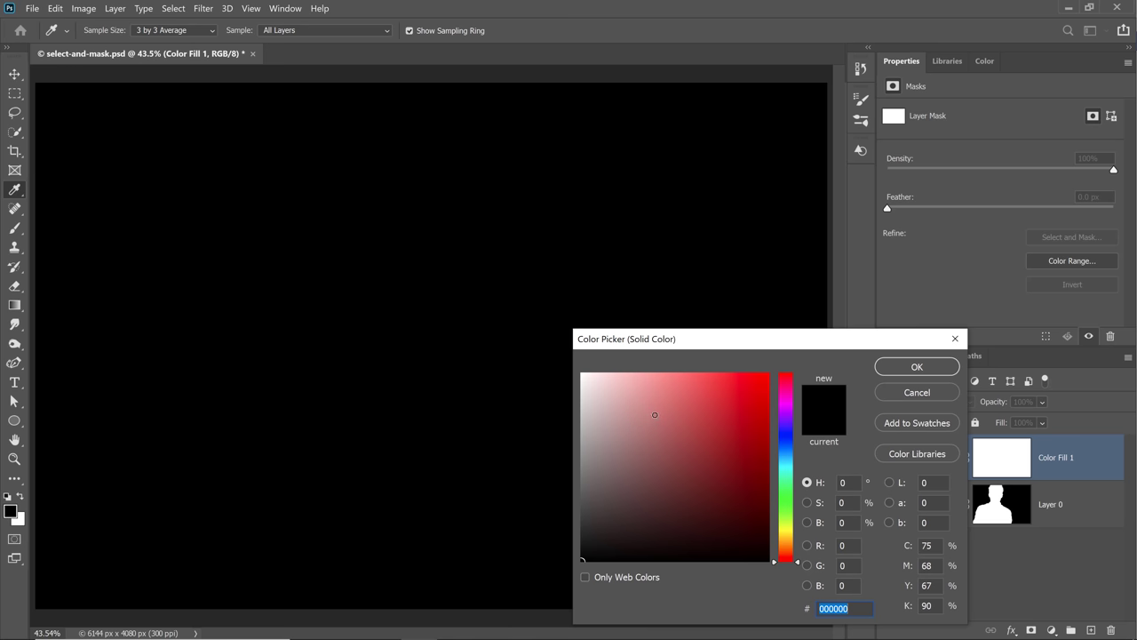
drag(652, 411, 523, 351)
click(916, 366)
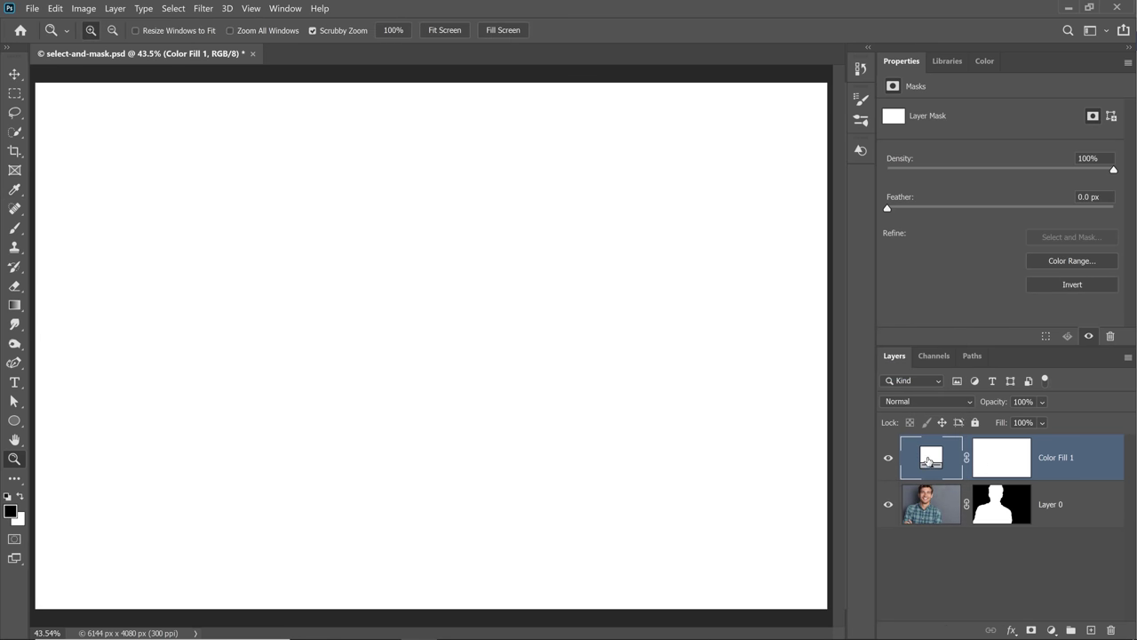
drag(929, 462, 926, 563)
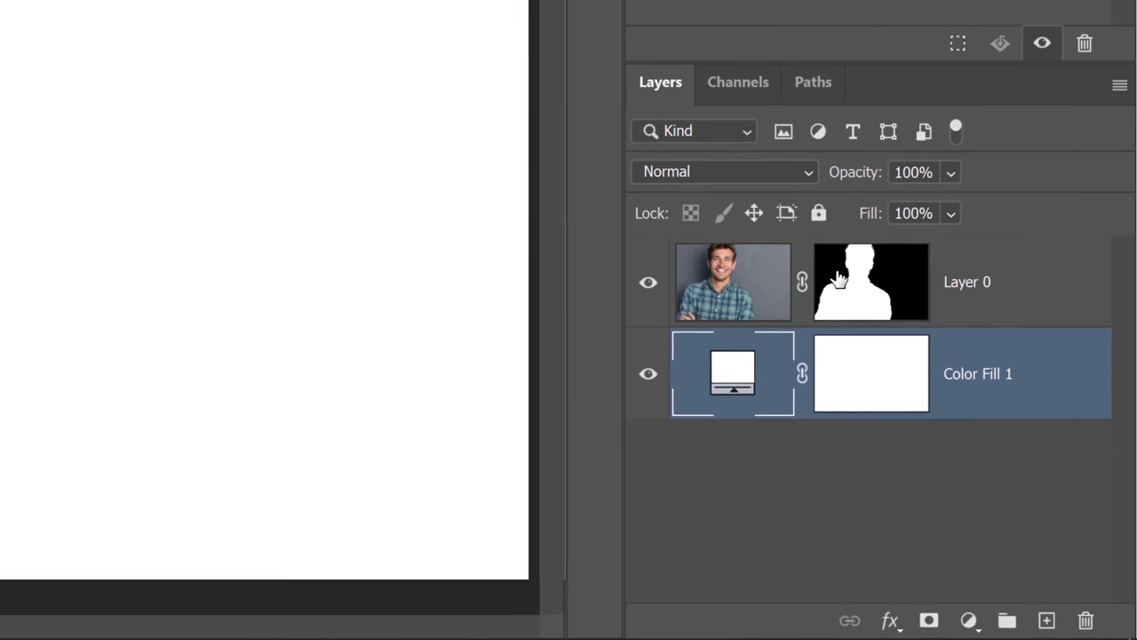
- Select Layer 0's layer mask, check the shirt's shoulder edge at 200%, and open the Minimum filter for the mask
click(989, 458)
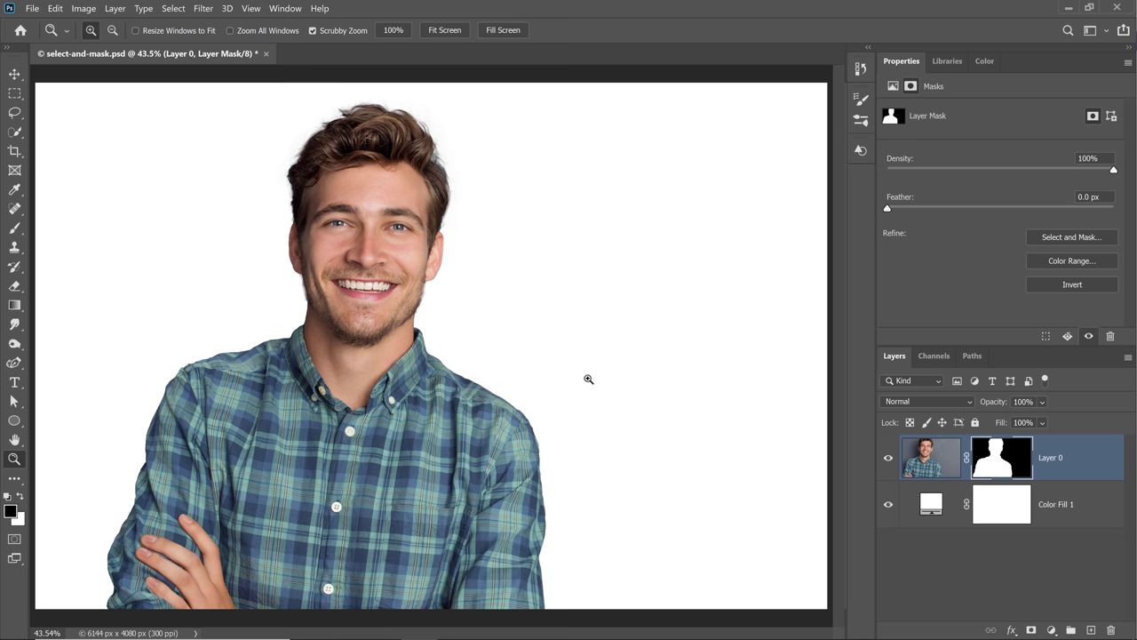
click(299, 359)
drag(271, 375, 199, 468)
alt+click(199, 469)
right_click(324, 396)
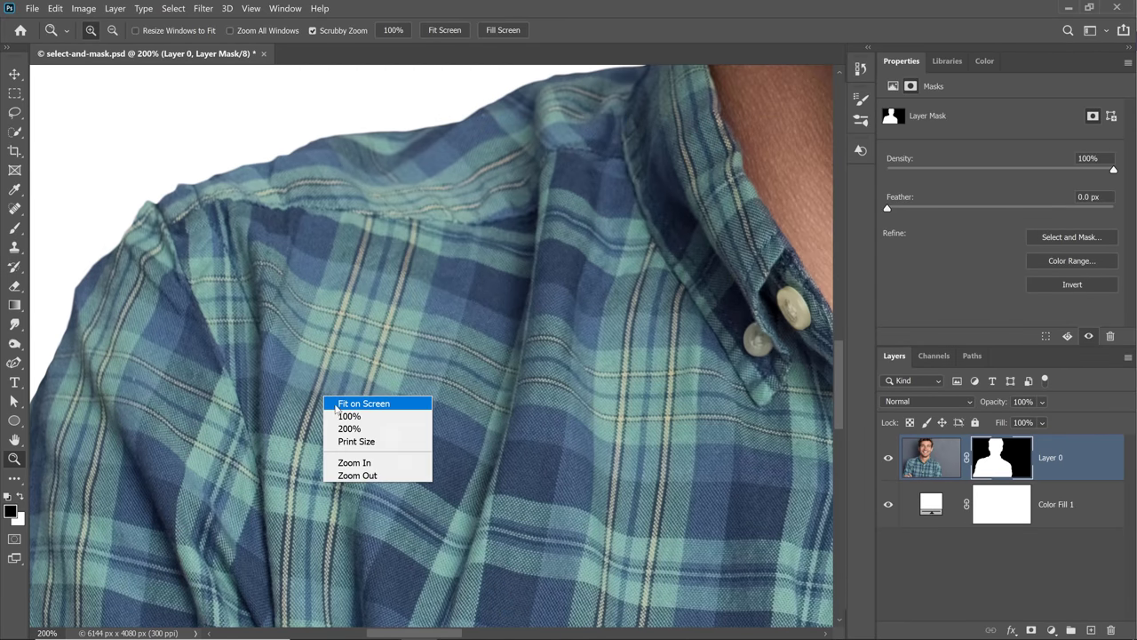
click(338, 402)
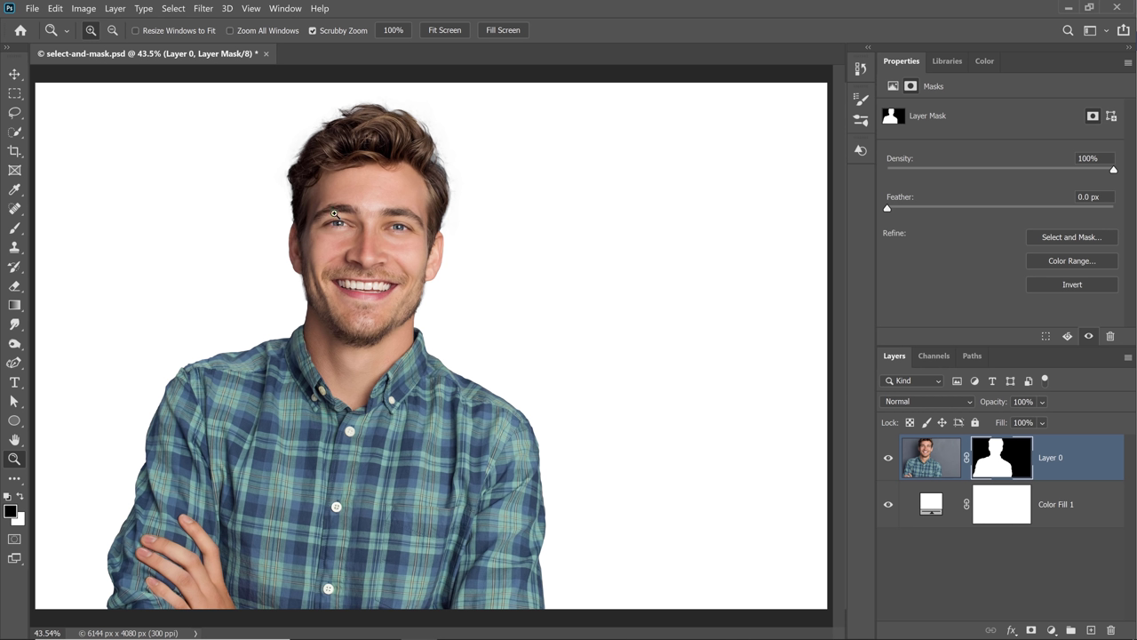
click(203, 9)
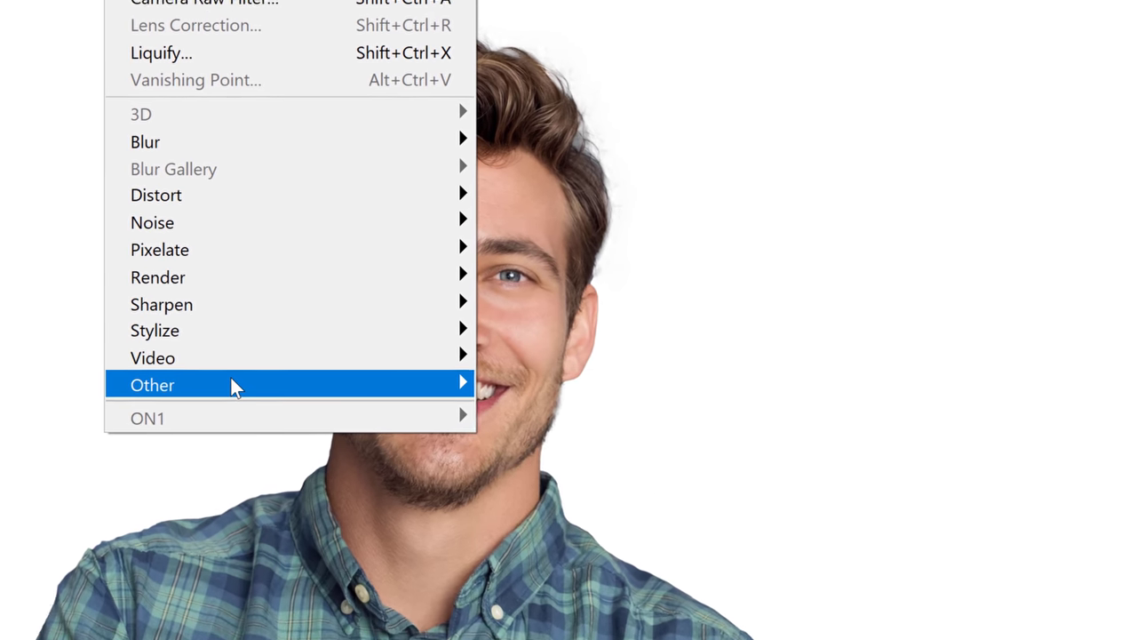
mouse_move(286, 286)
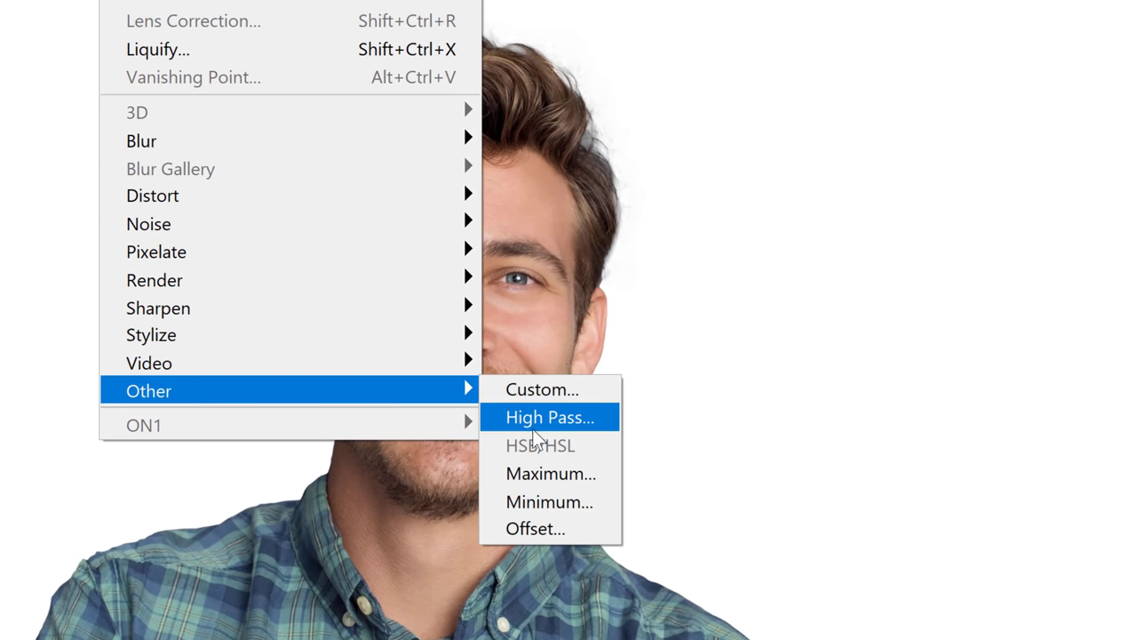
click(560, 502)
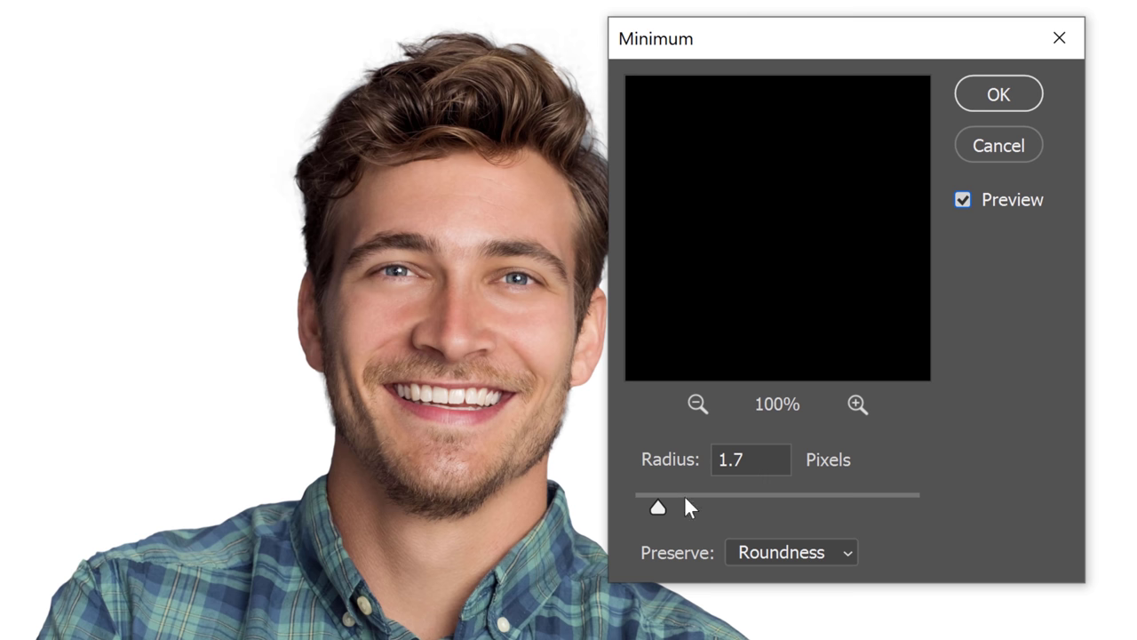
- Try a Minimum radius of 84.1 pixels and compare preserving Squareness with preserving Roundness
drag(654, 505, 784, 508)
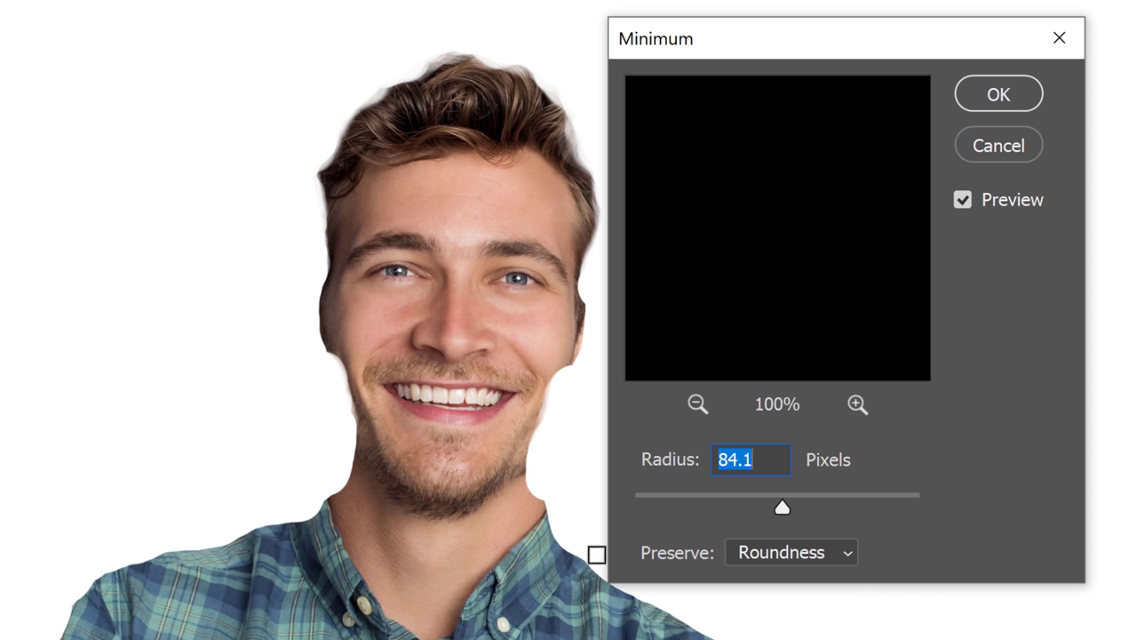
click(796, 556)
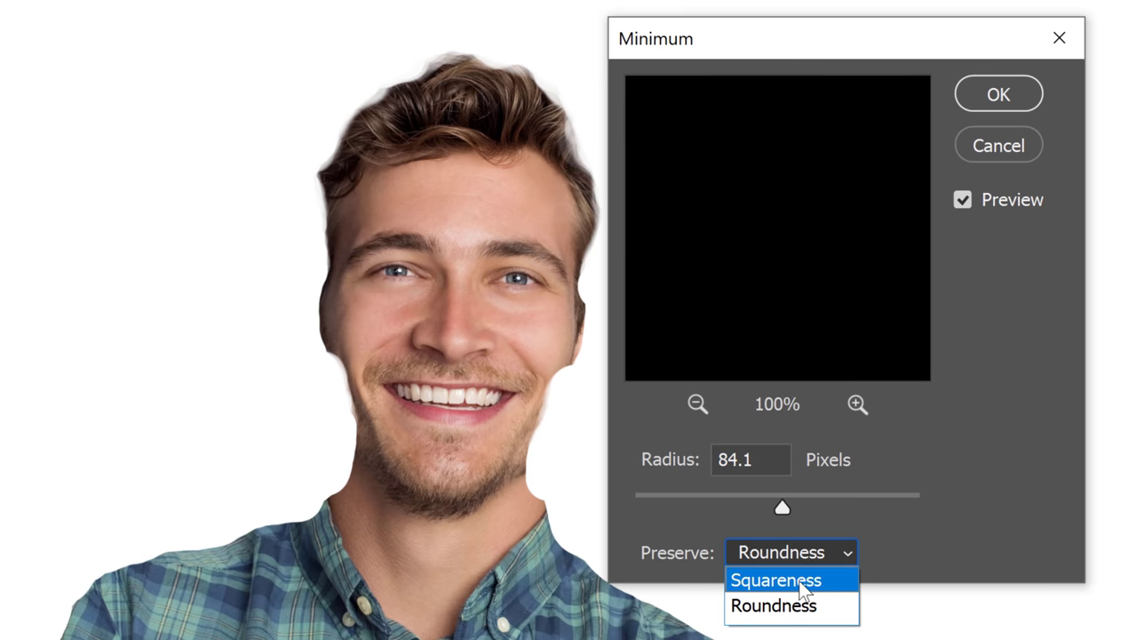
click(803, 582)
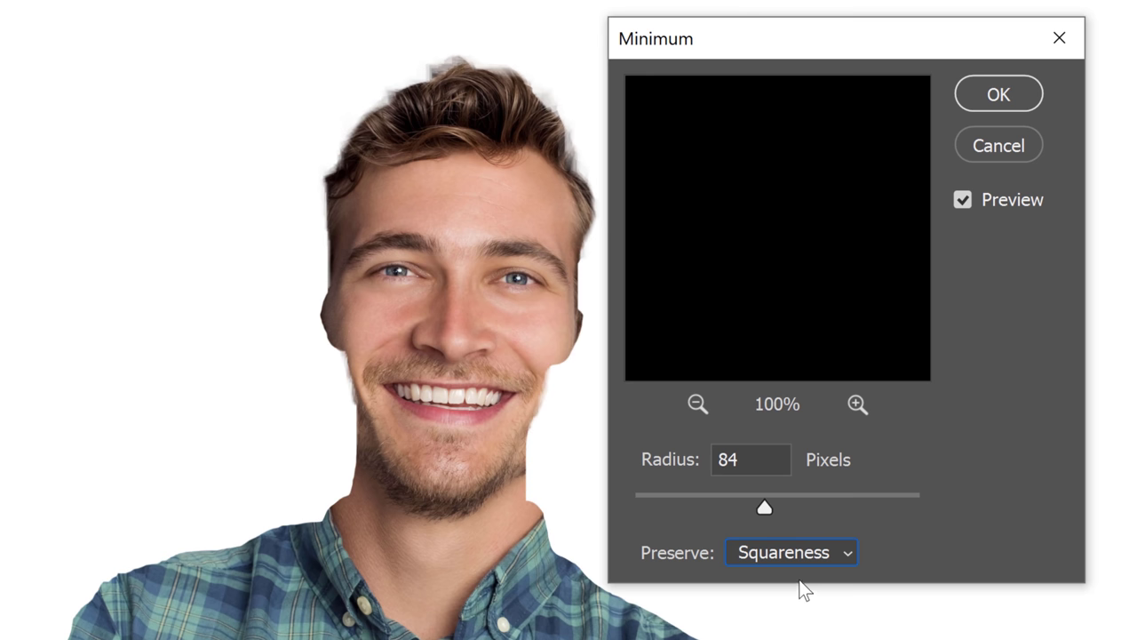
click(801, 560)
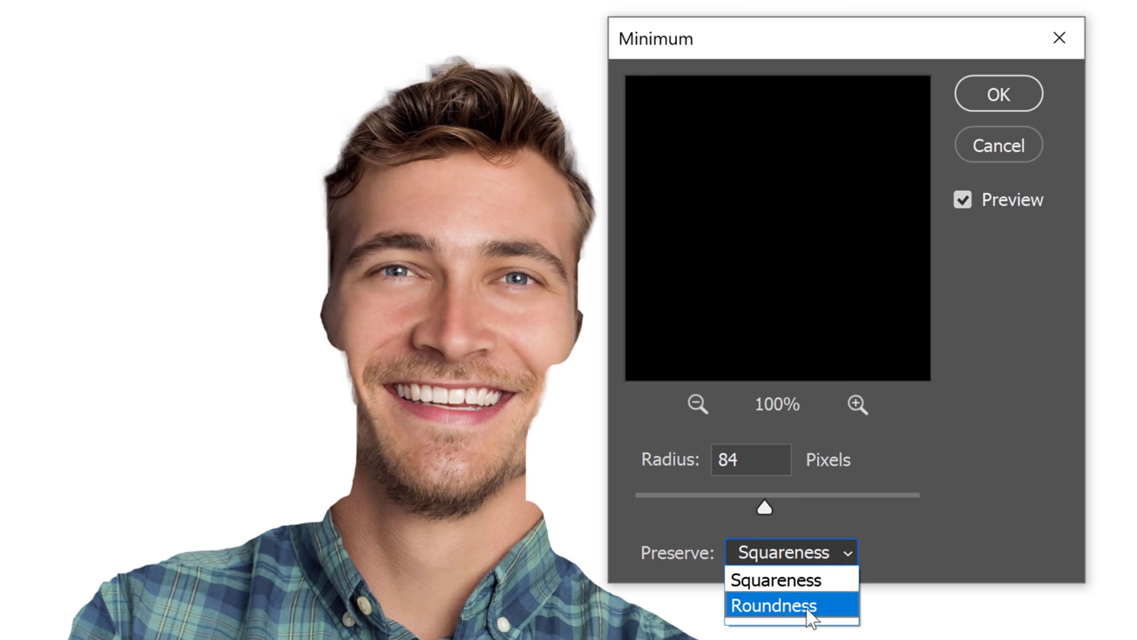
click(809, 608)
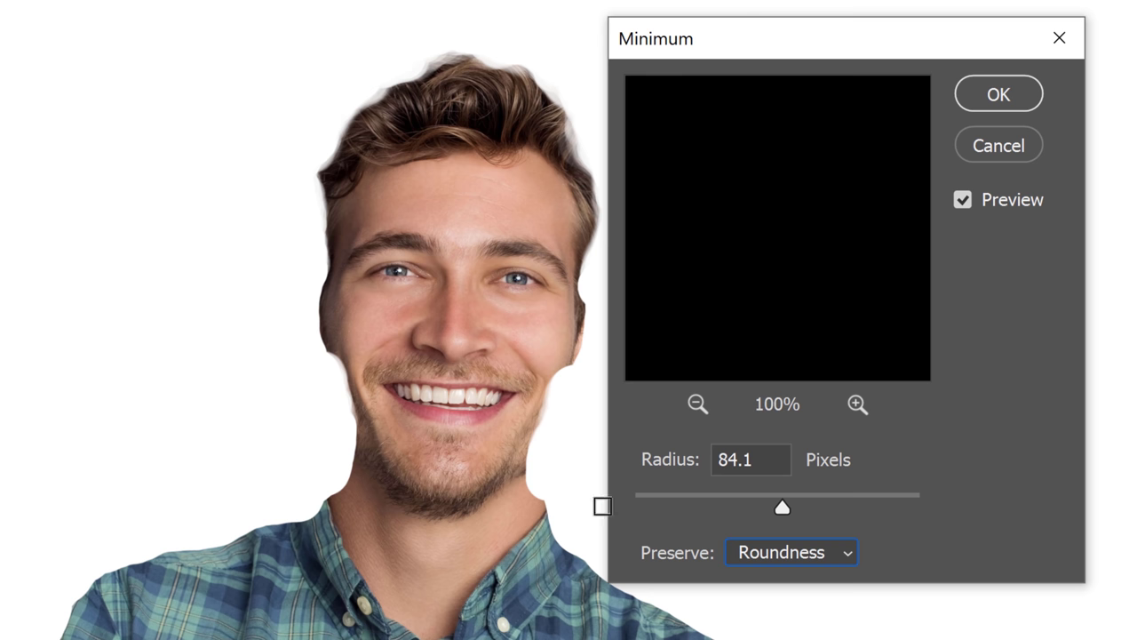
- Set the Minimum radius to 1 pixel with Roundness preserved and apply the filter to the mask
drag(664, 499, 600, 512)
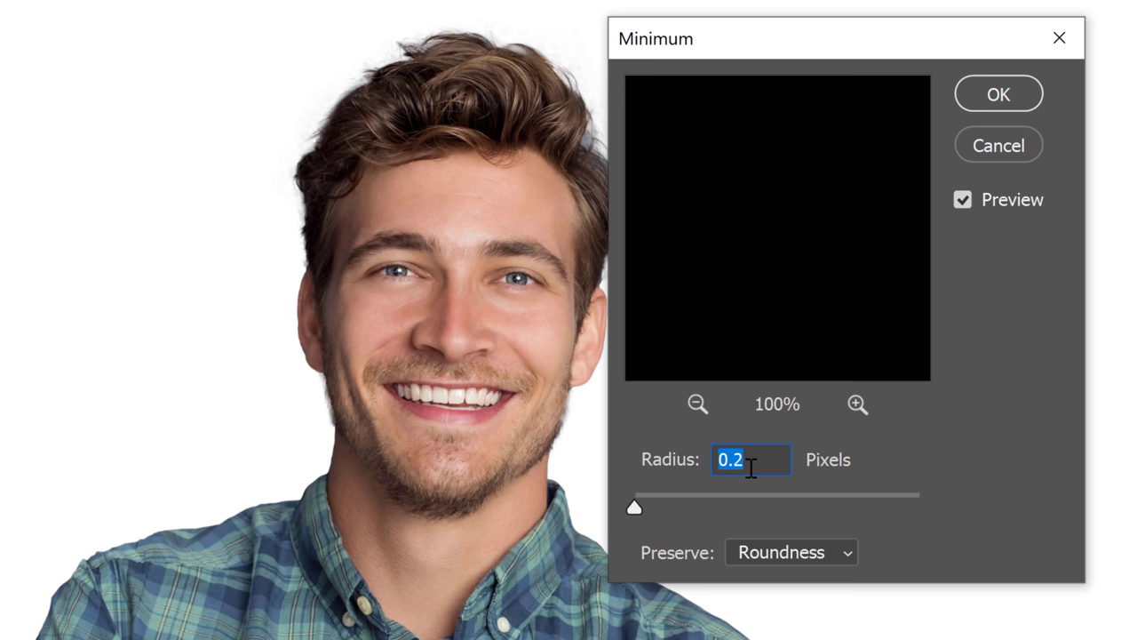
text(1)
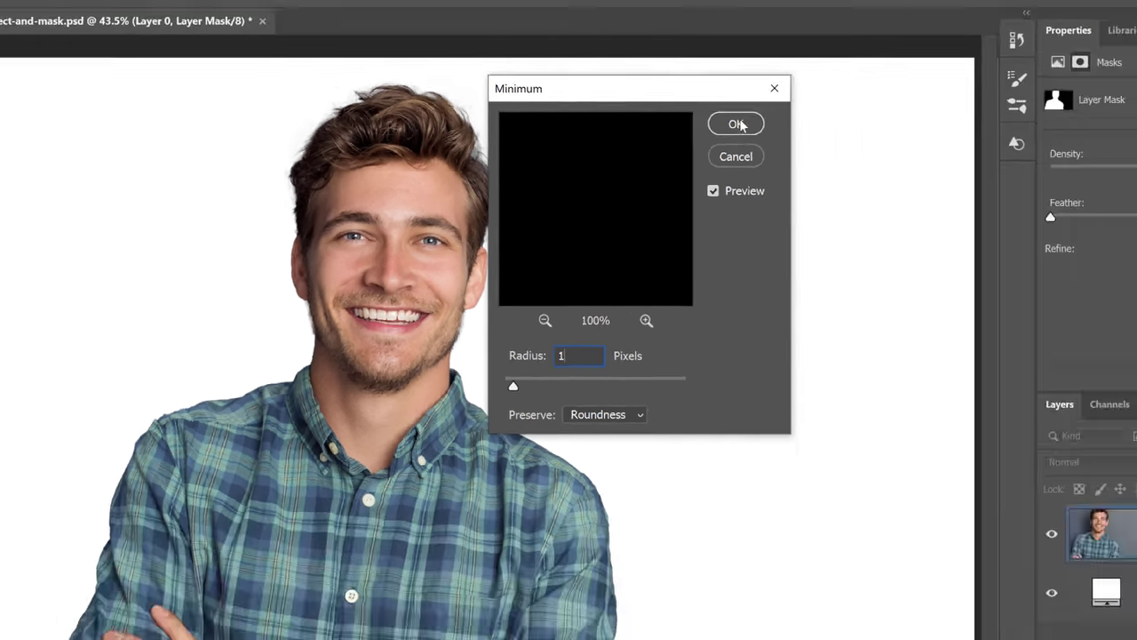
click(998, 94)
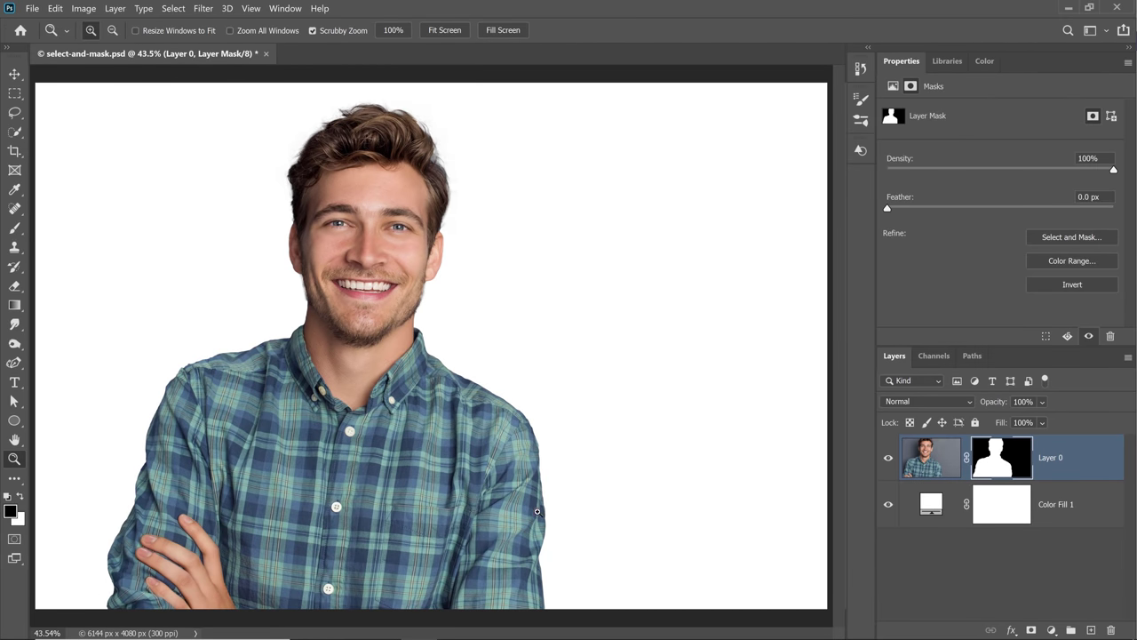